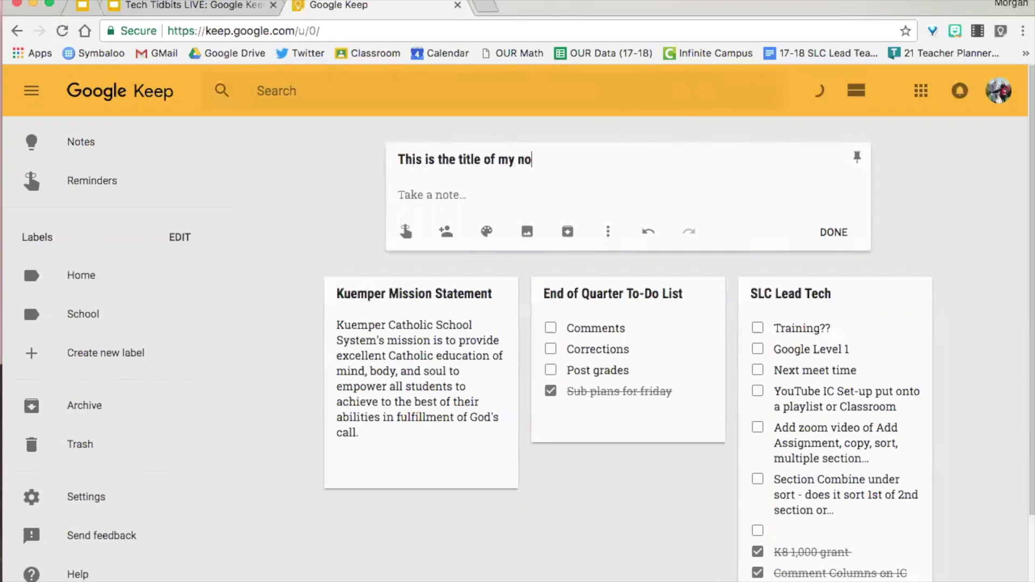
Enter "Notes!" as the body of the new note and convert it to a checkbox list
click(484, 196)
text(Notes!)
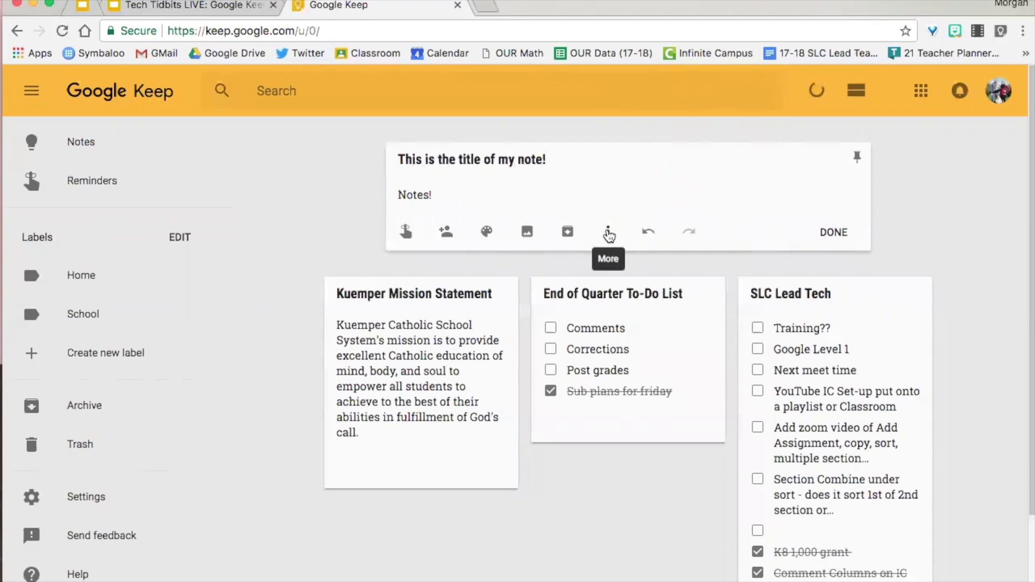
click(609, 235)
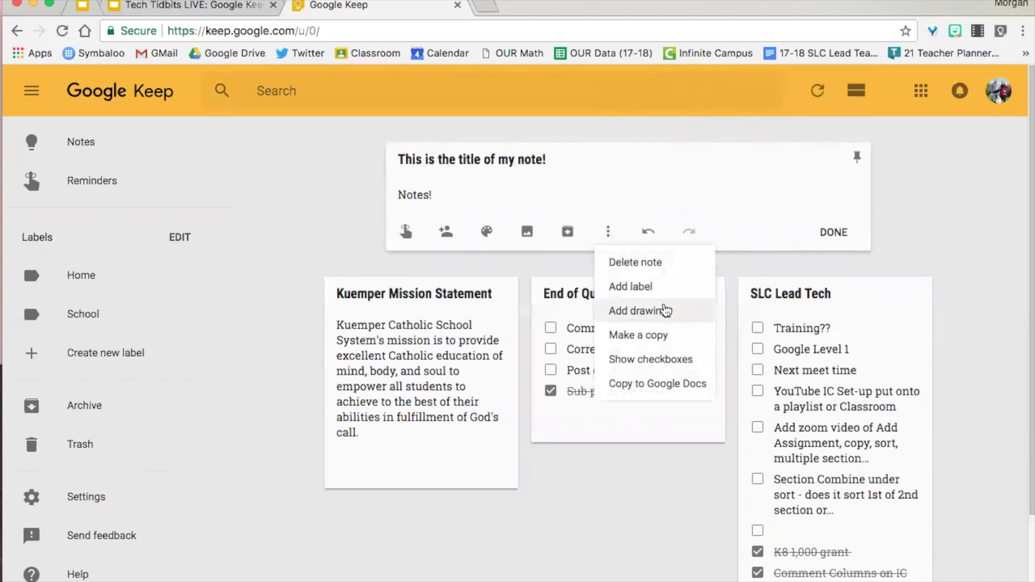
click(703, 361)
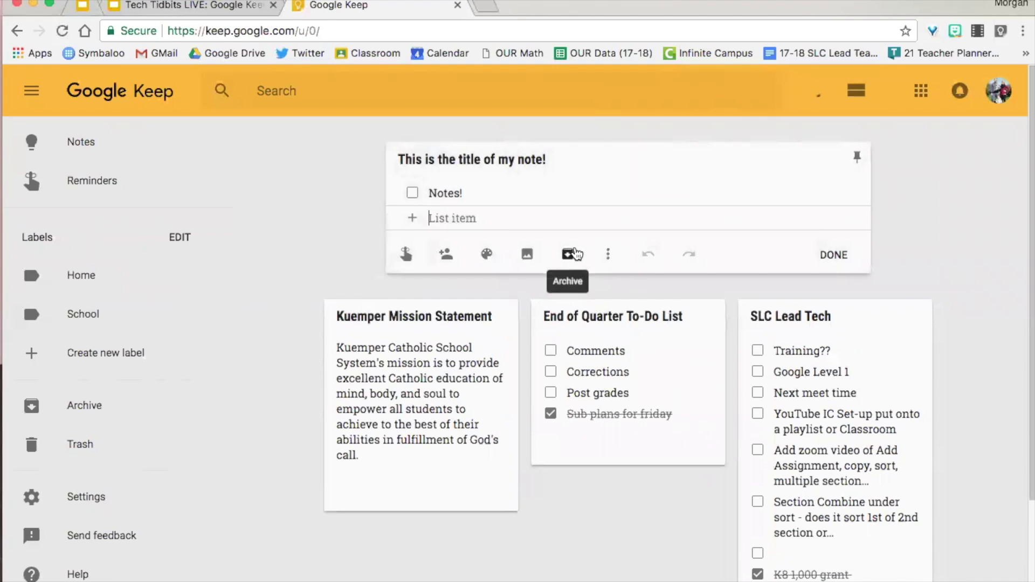
Add the list item "Make a list!" to the note and finish editing it
text(Make a li)
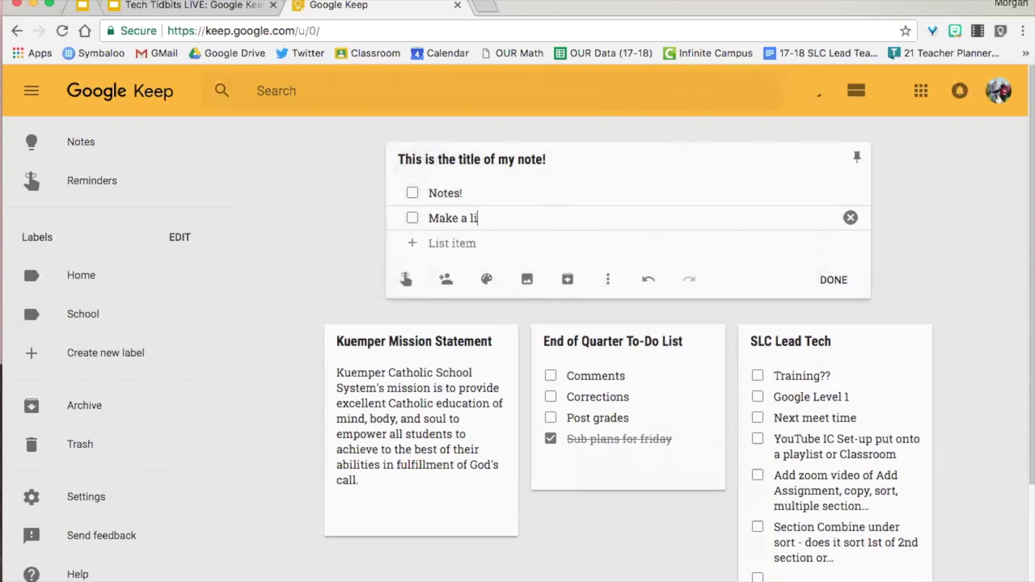
text(st!)
click(834, 281)
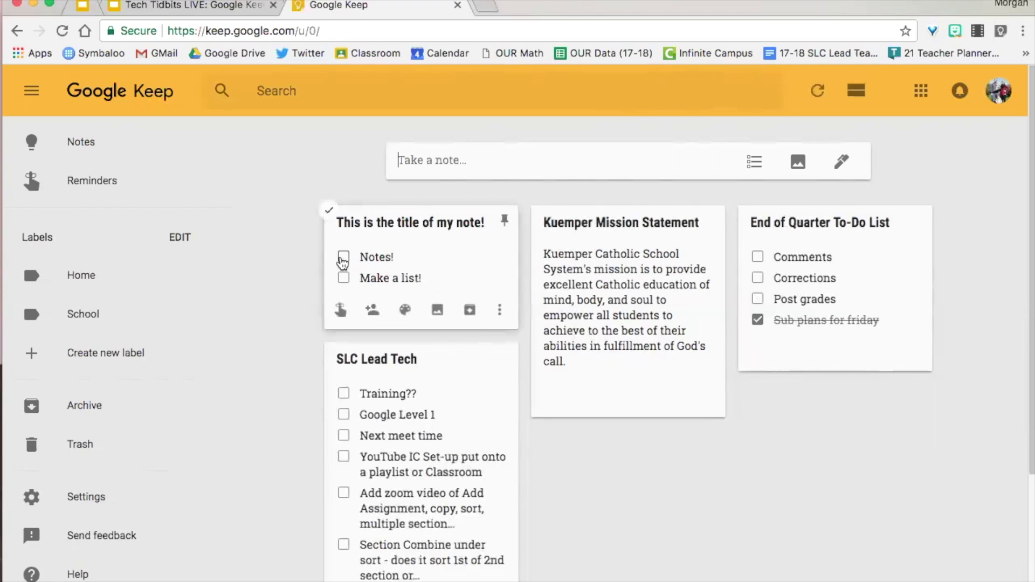
Check off and uncheck "Make a list!" and "Notes!" in turn, viewing the note's extra options in between
click(345, 280)
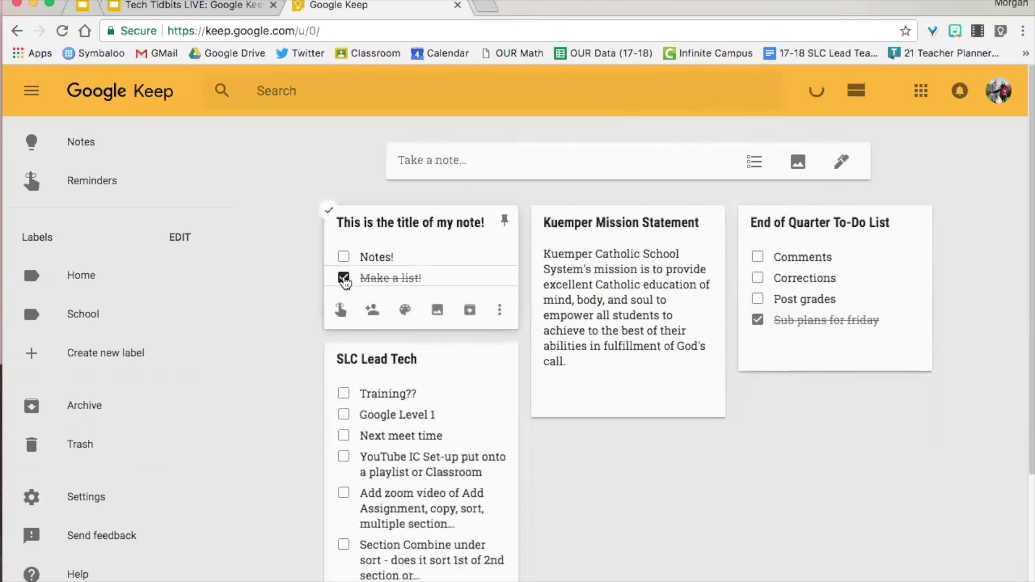
click(344, 278)
click(343, 257)
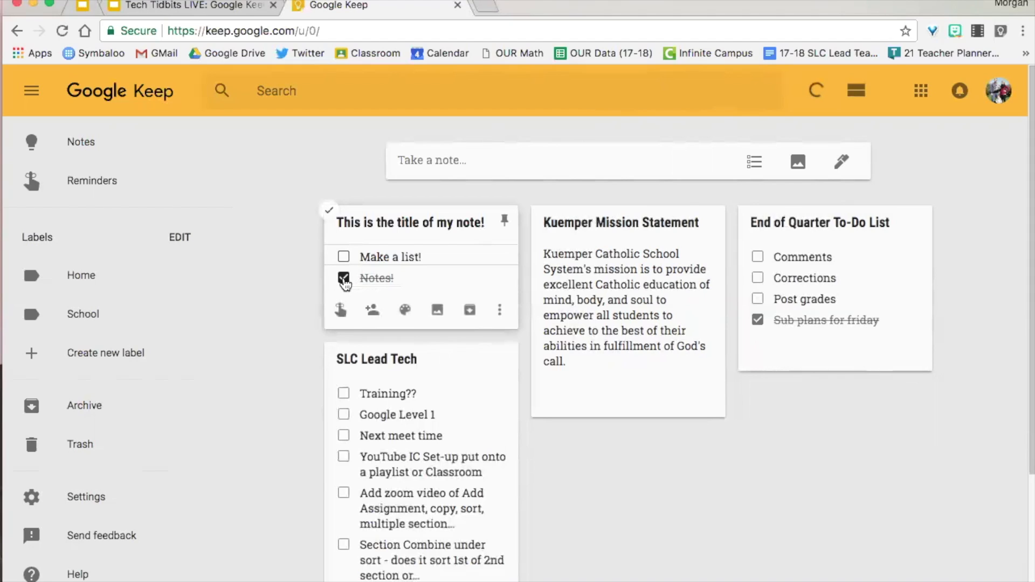
click(497, 309)
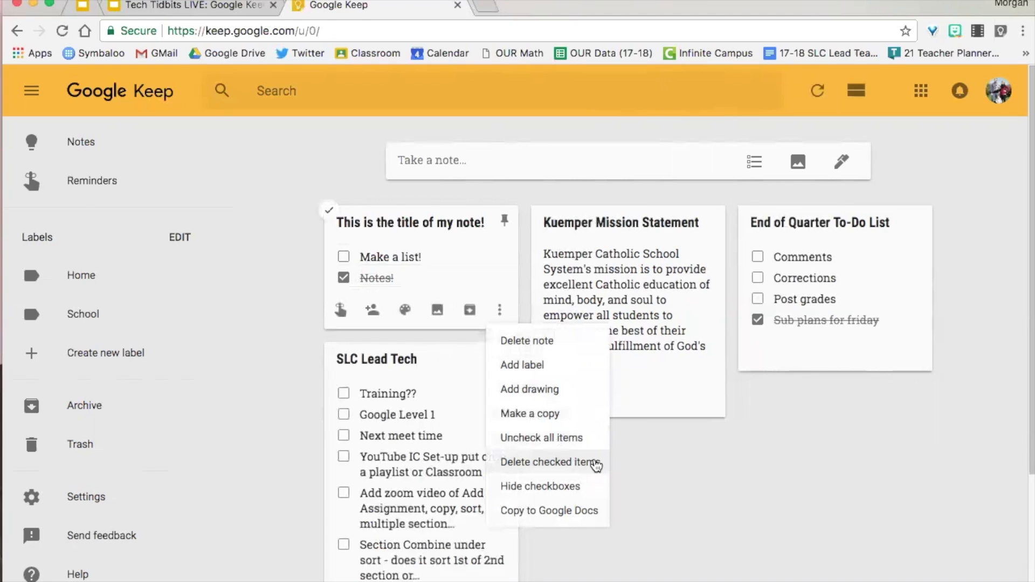
click(721, 503)
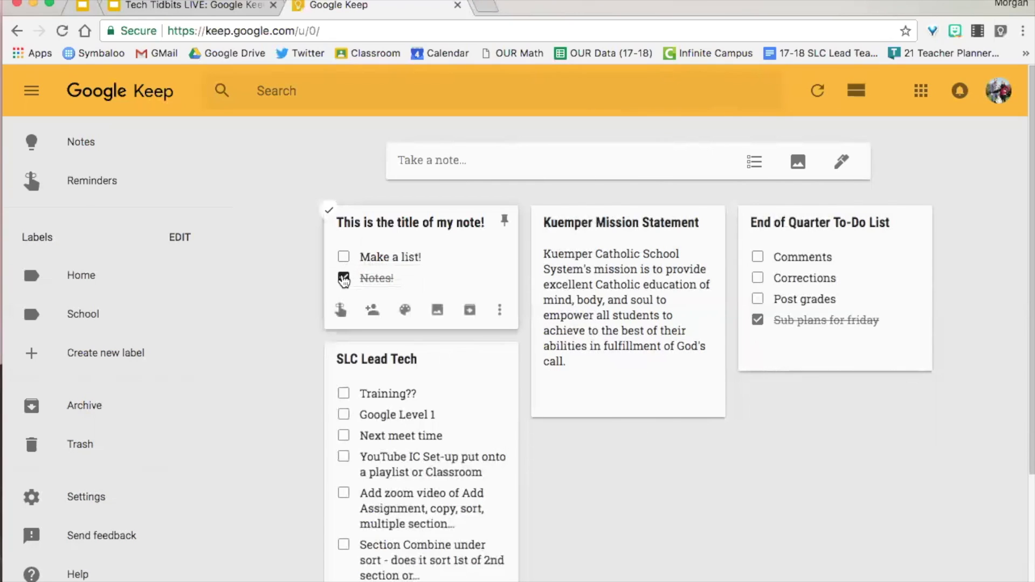
click(343, 279)
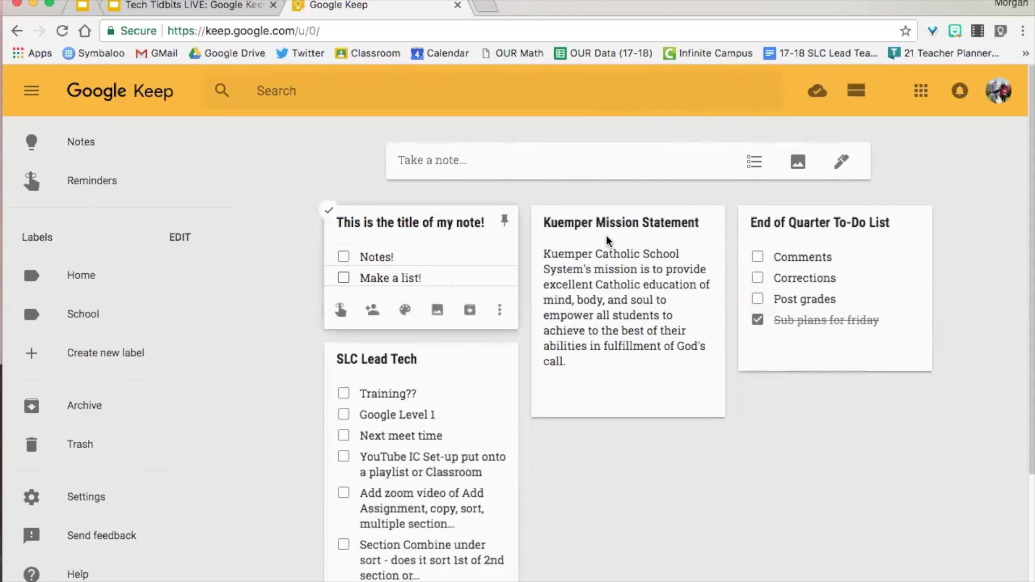
Create a new note titled "Groceries" and show checkboxes in it
click(629, 169)
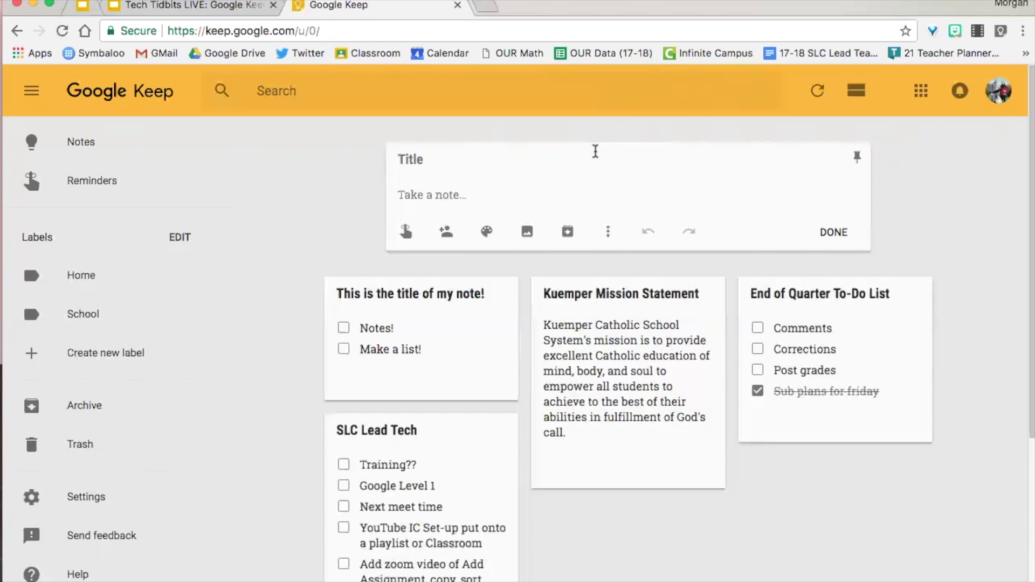
text(Groceries)
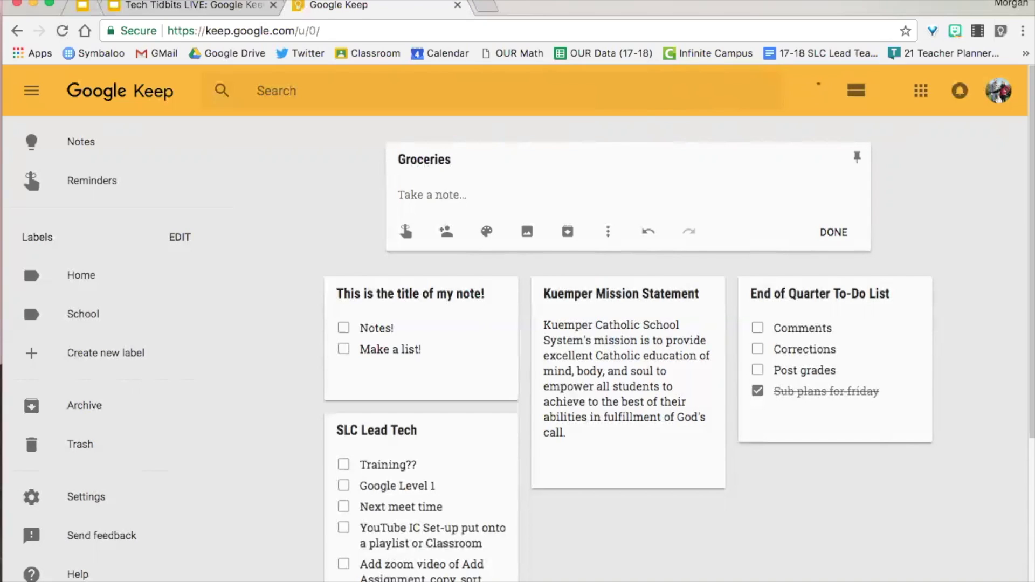
click(558, 190)
click(607, 231)
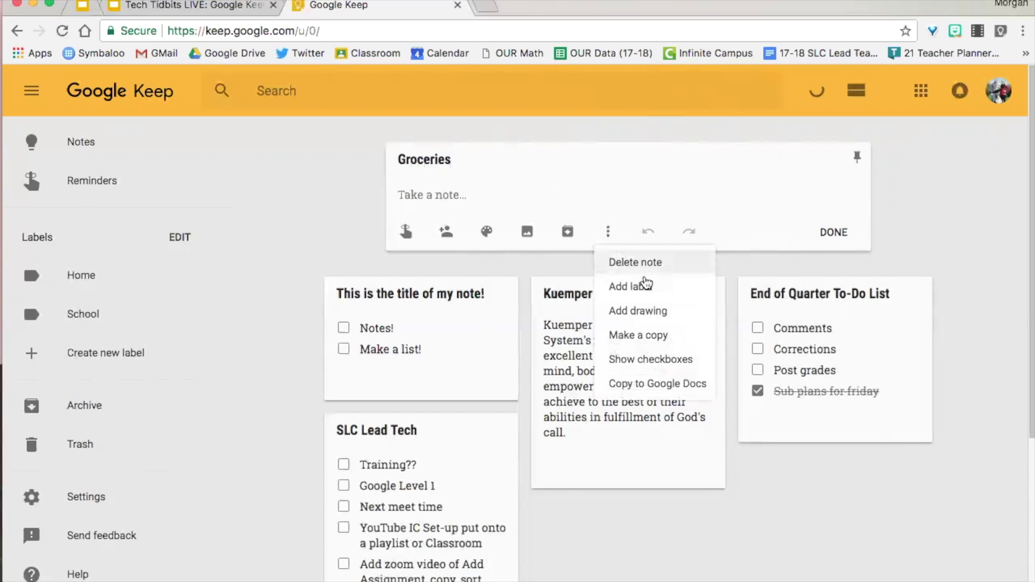
click(696, 360)
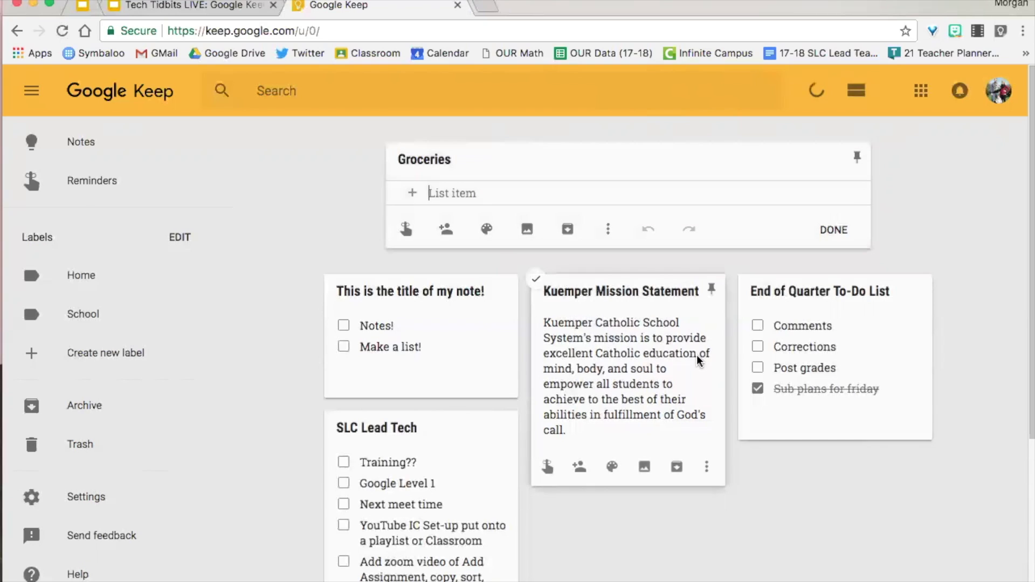
Add the list items milk, flour and sugar to the Groceries note and finish editing it
text(milk)
key(Return)
text(flour)
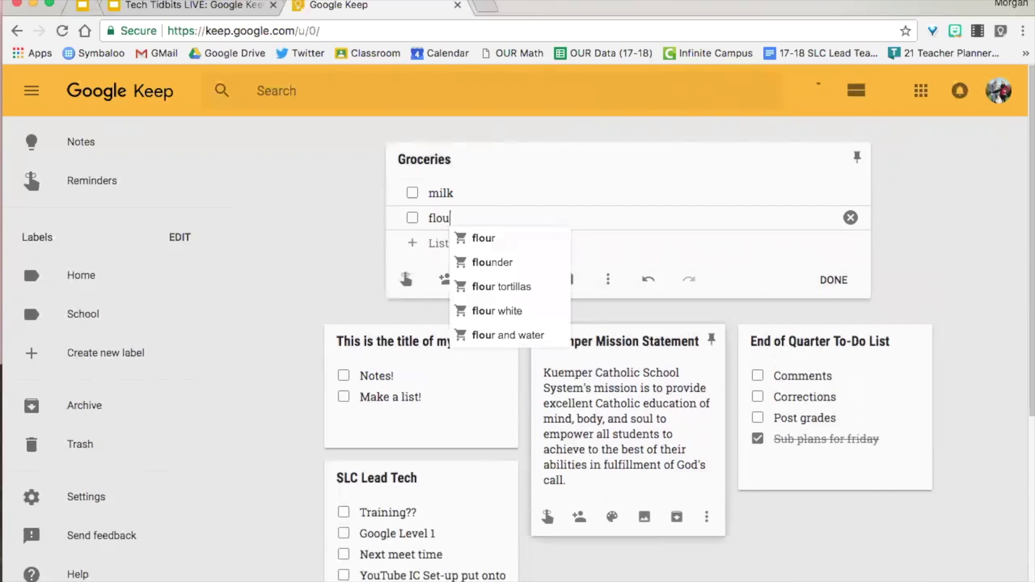
key(Return)
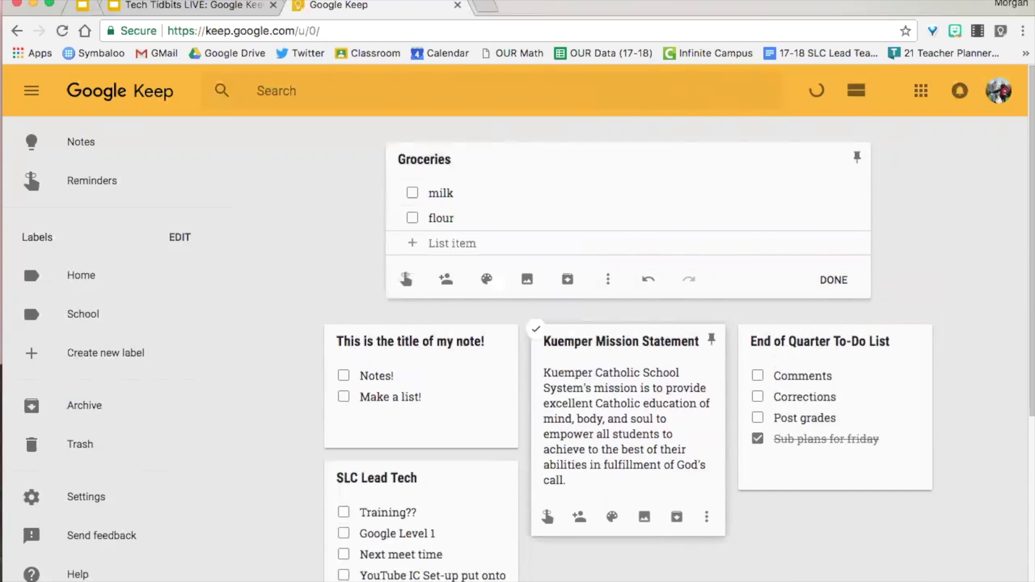
text(sugar)
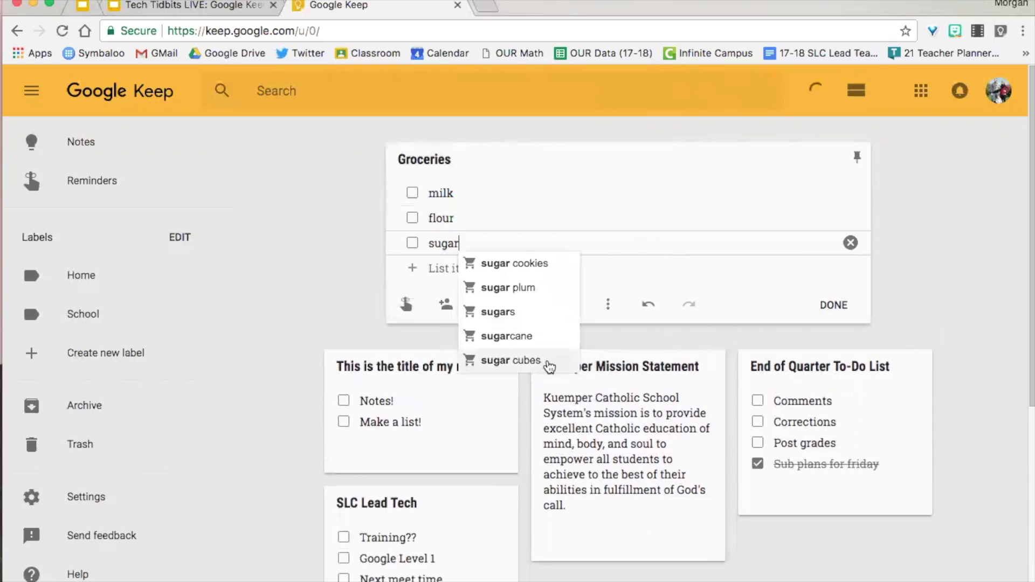
click(834, 306)
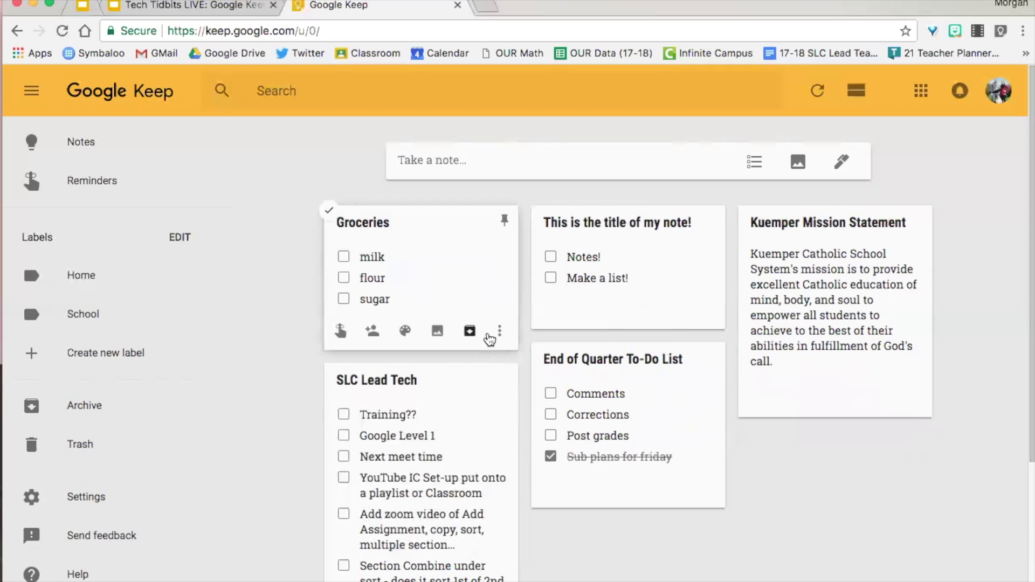
Reopen the Groceries note and add the list item "my favorite ice cream"
click(439, 276)
click(401, 331)
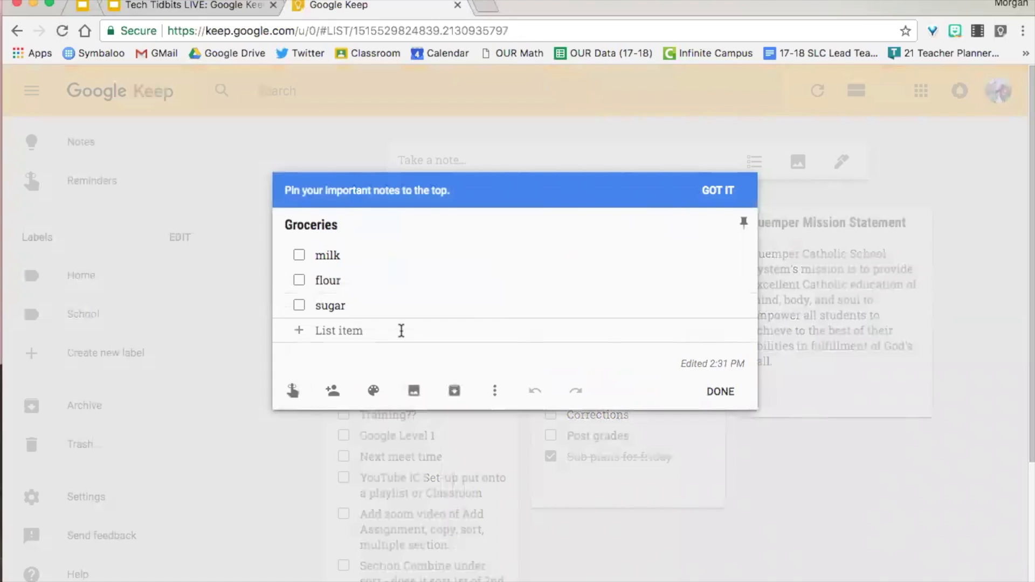
text(my favo)
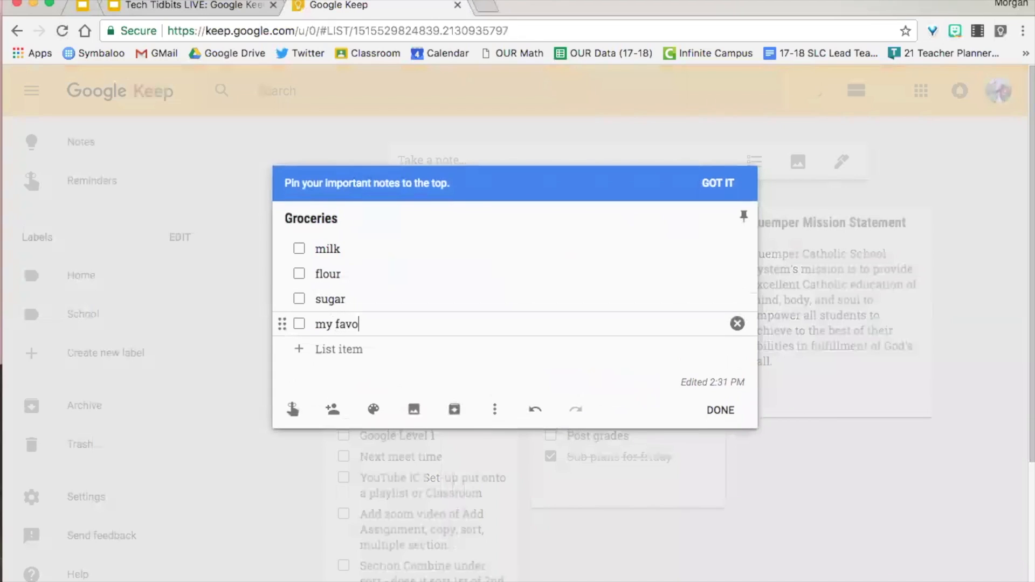
text(rite icea)
key(BackSpace)
text(cream)
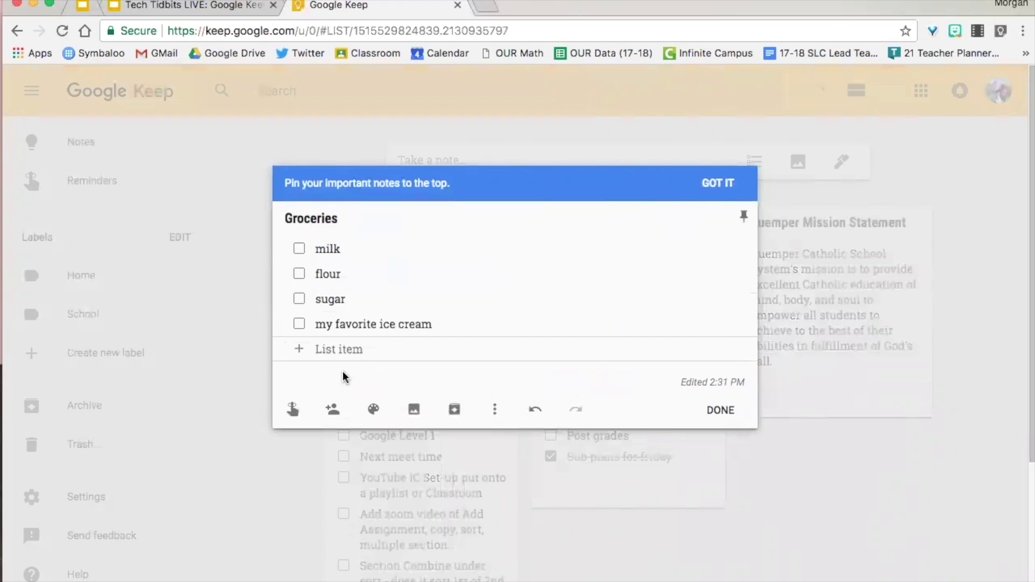
Add the image peanut-butter-party.v4.png from the Desktop to the Groceries note
click(414, 414)
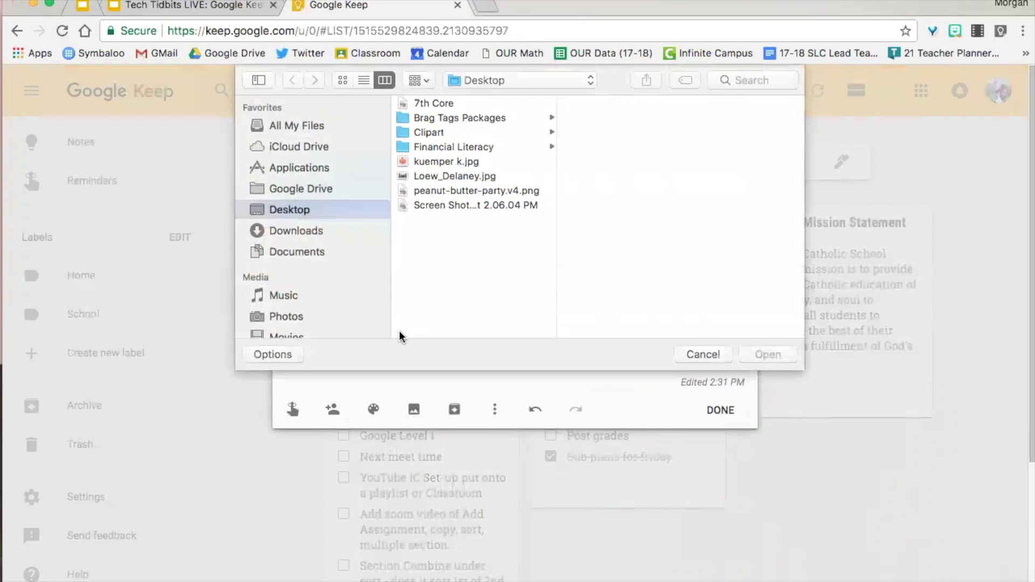
click(450, 189)
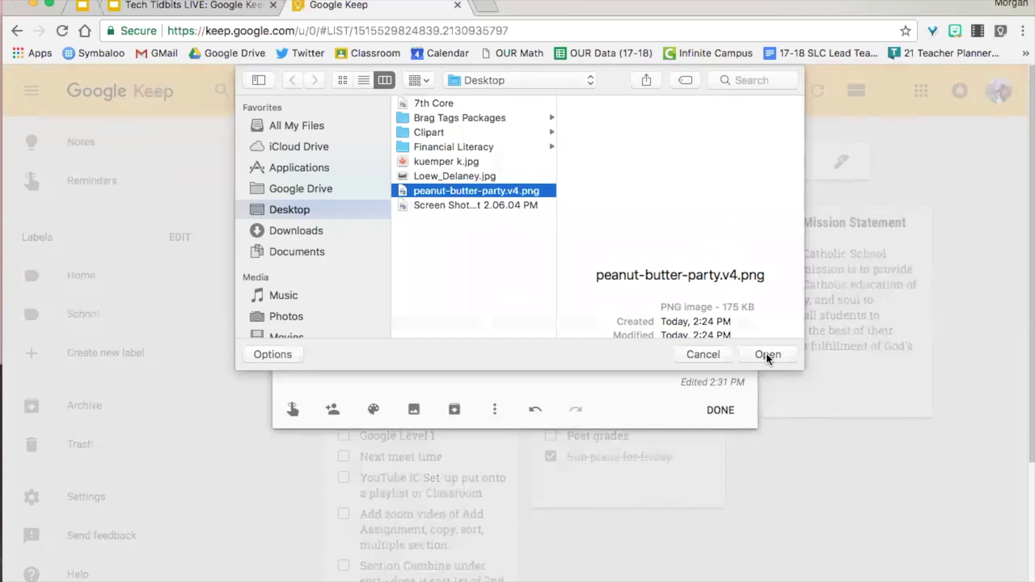
click(766, 354)
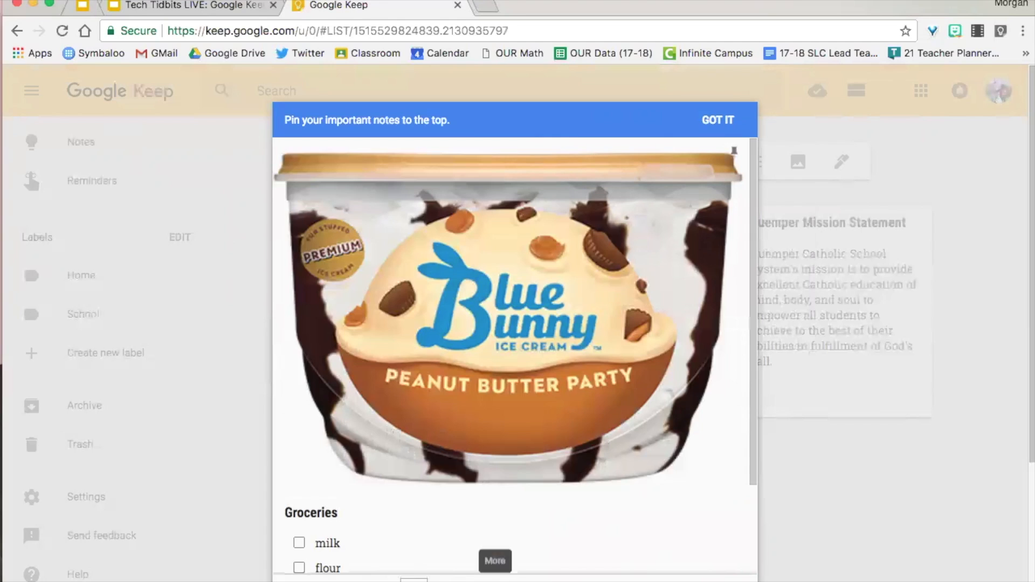
Add a freehand pen drawing of a rough star to the Groceries note and finish editing the note
click(493, 579)
click(536, 465)
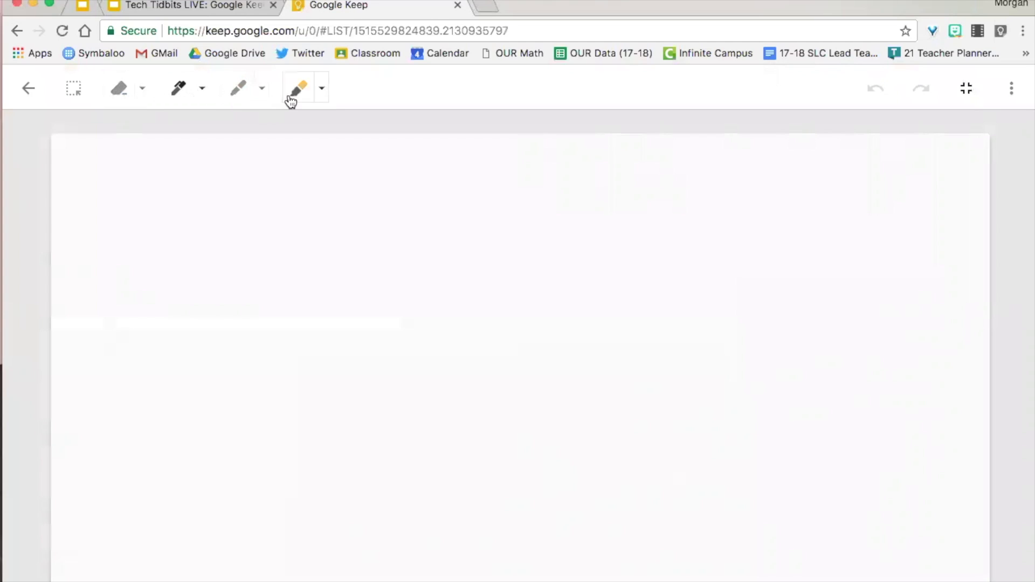
mouse_move(289, 367)
mouse_down()
mouse_move(341, 329)
mouse_move(214, 269)
mouse_move(273, 294)
mouse_move(183, 371)
mouse_up()
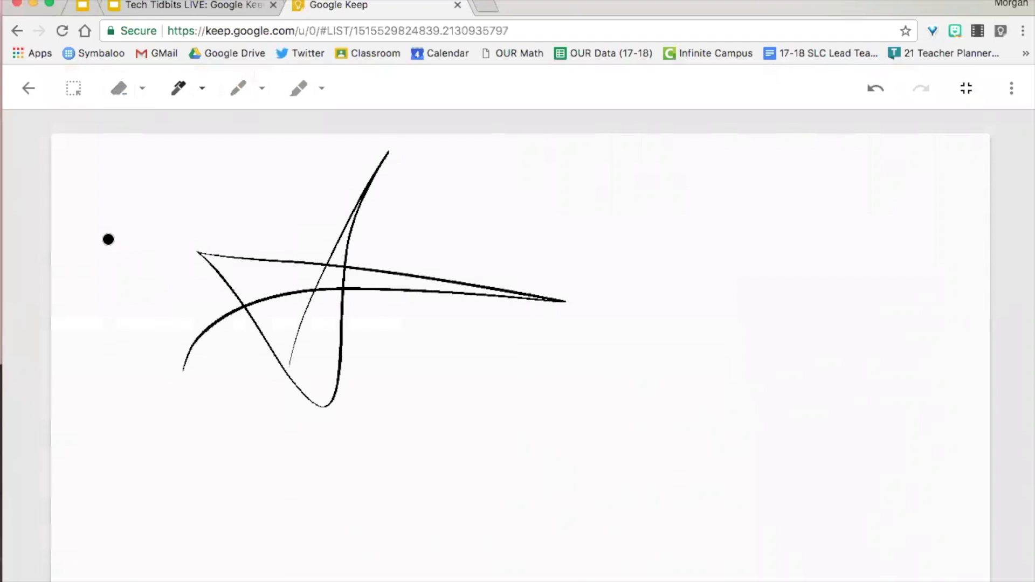
click(25, 88)
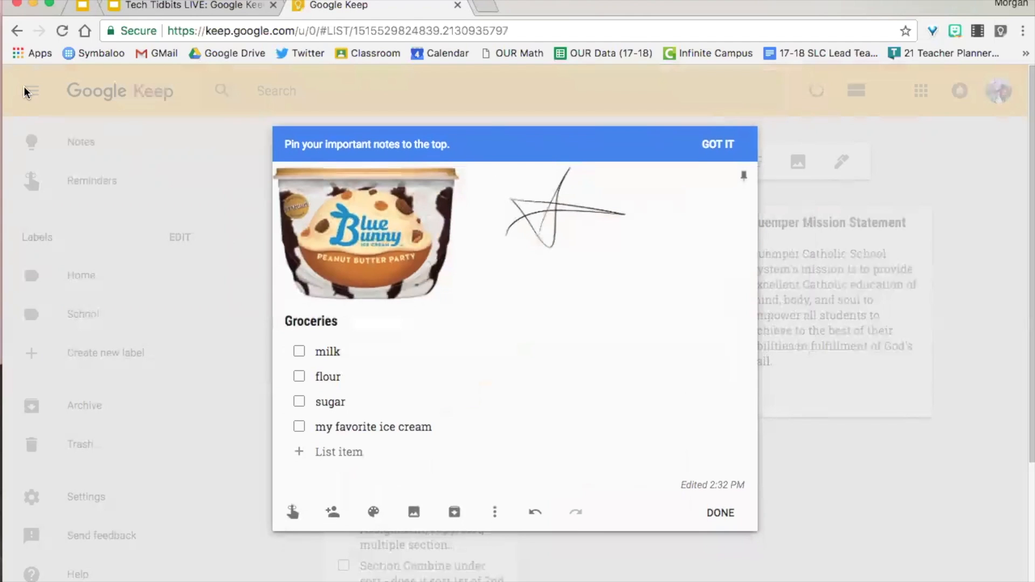
click(717, 511)
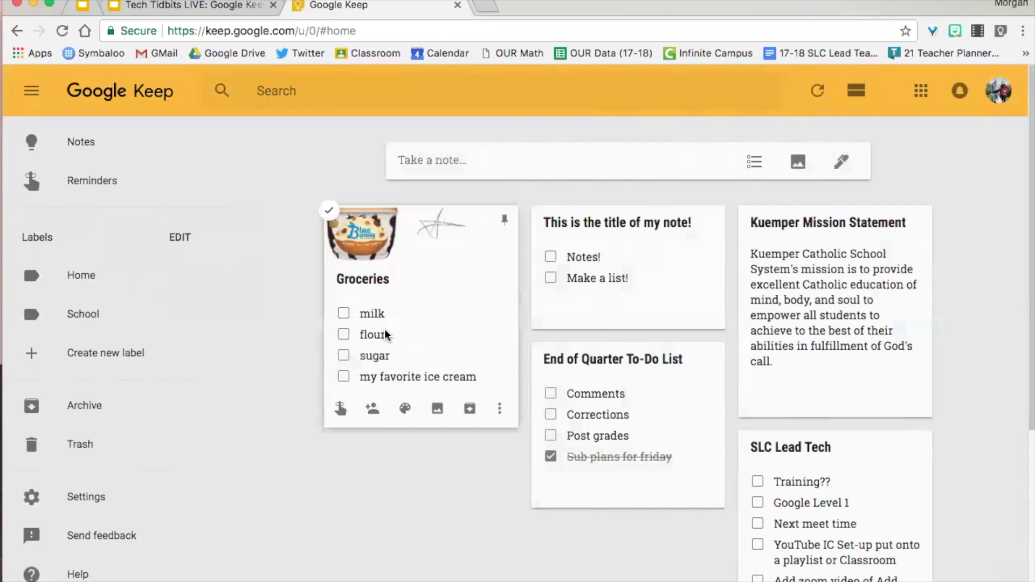
Colour the Groceries note teal and the Kuemper Mission Statement note red
mouse_move(404, 411)
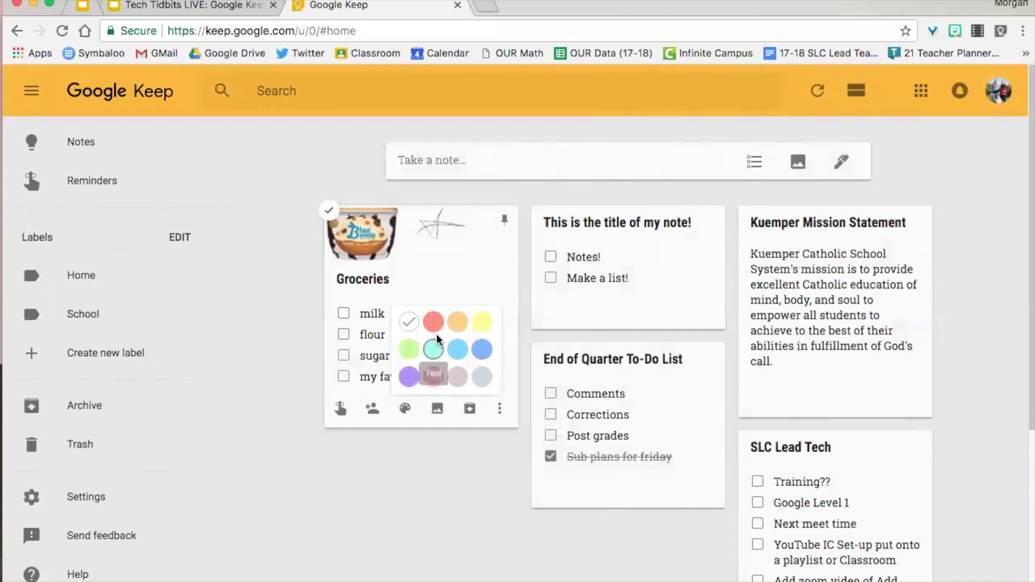
click(435, 351)
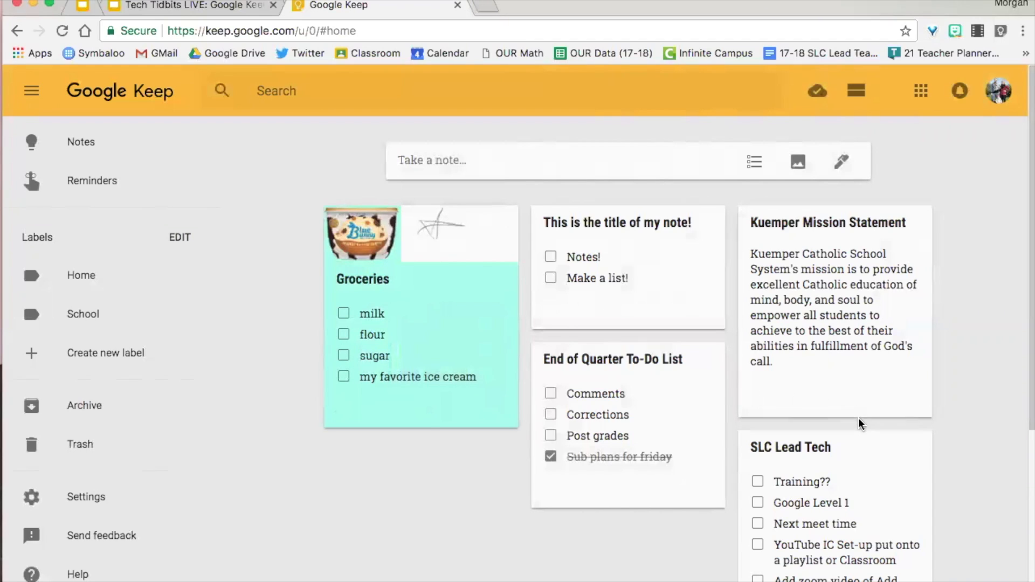
mouse_move(820, 400)
click(848, 317)
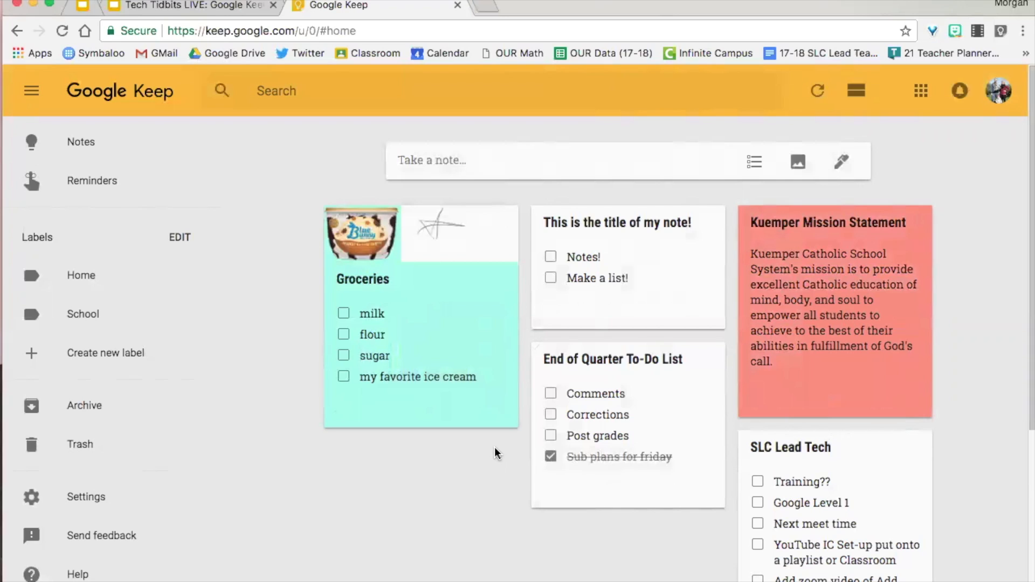
Assign the Home label to the Groceries note
click(498, 419)
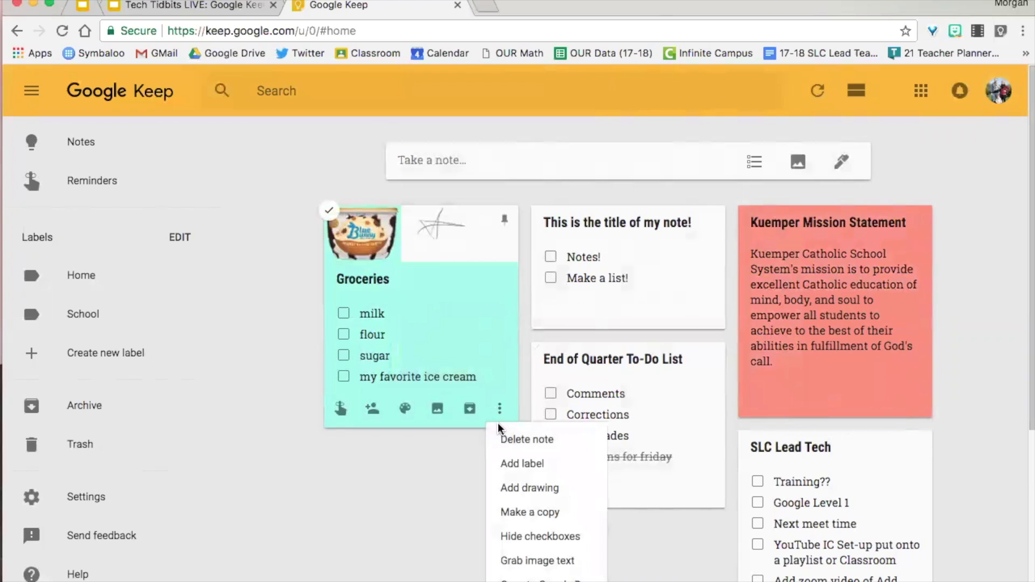
click(517, 462)
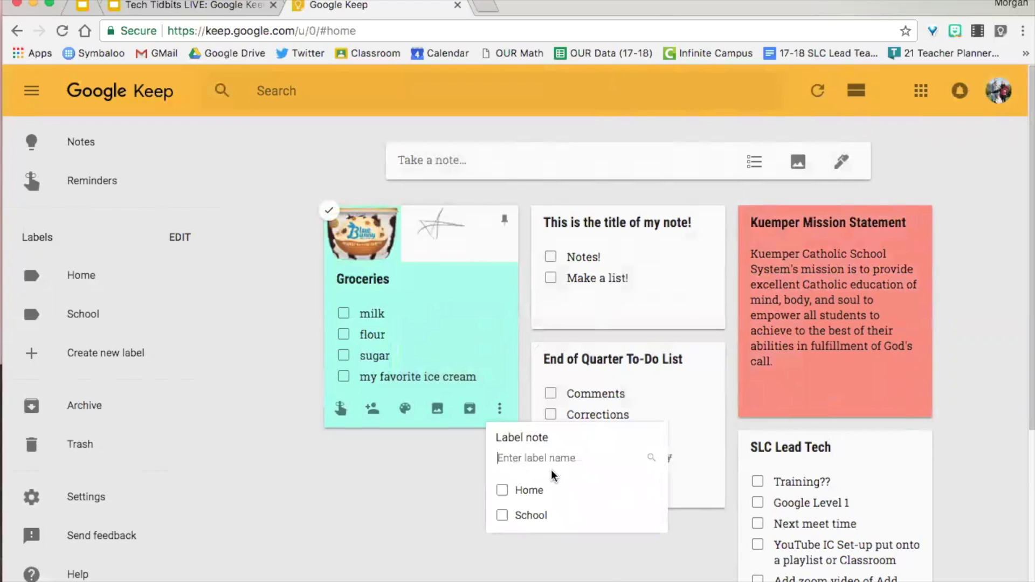
click(502, 490)
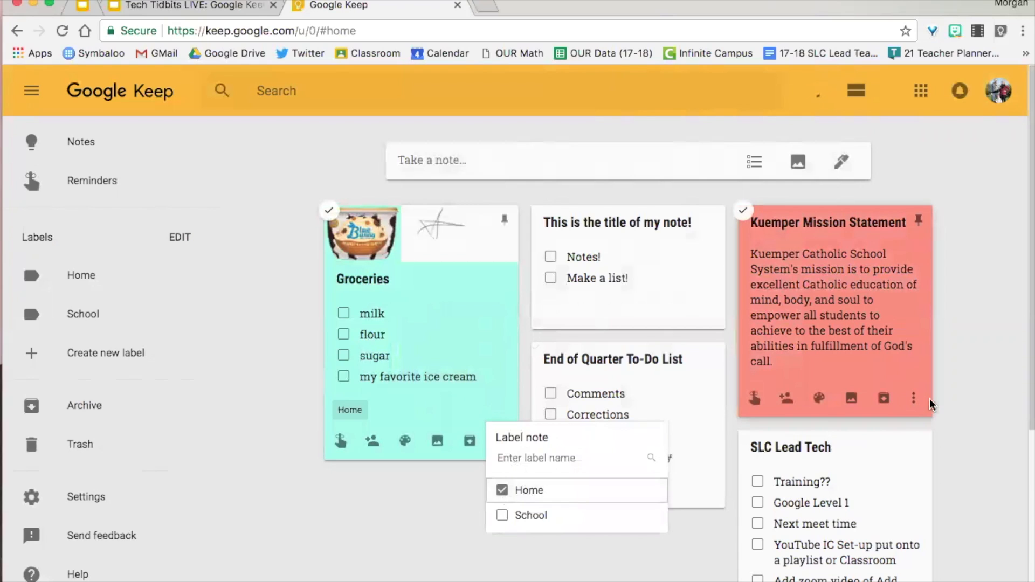
Assign the School label to the Kuemper Mission Statement note and the End of Quarter To-Do List note
click(916, 399)
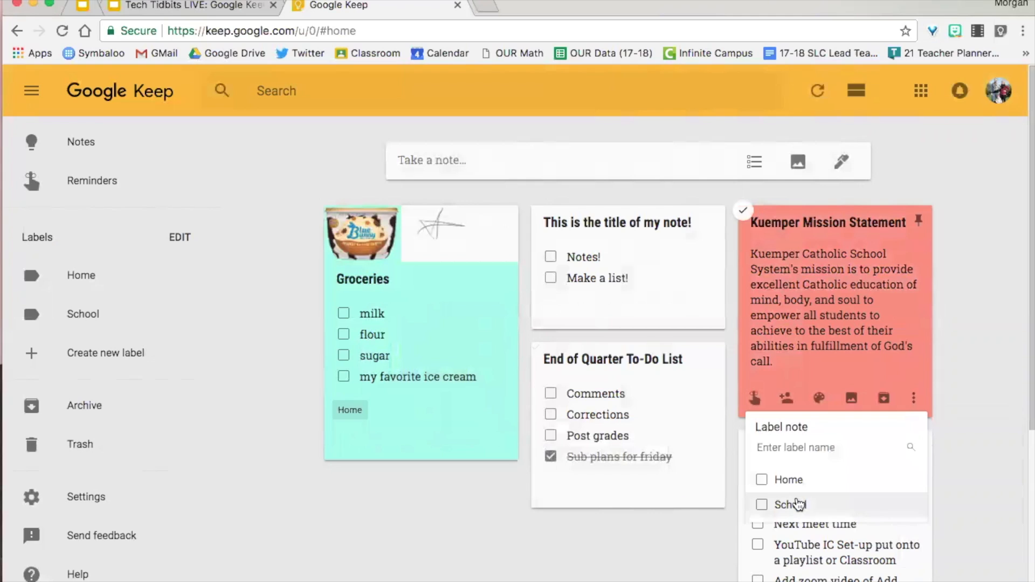
click(765, 505)
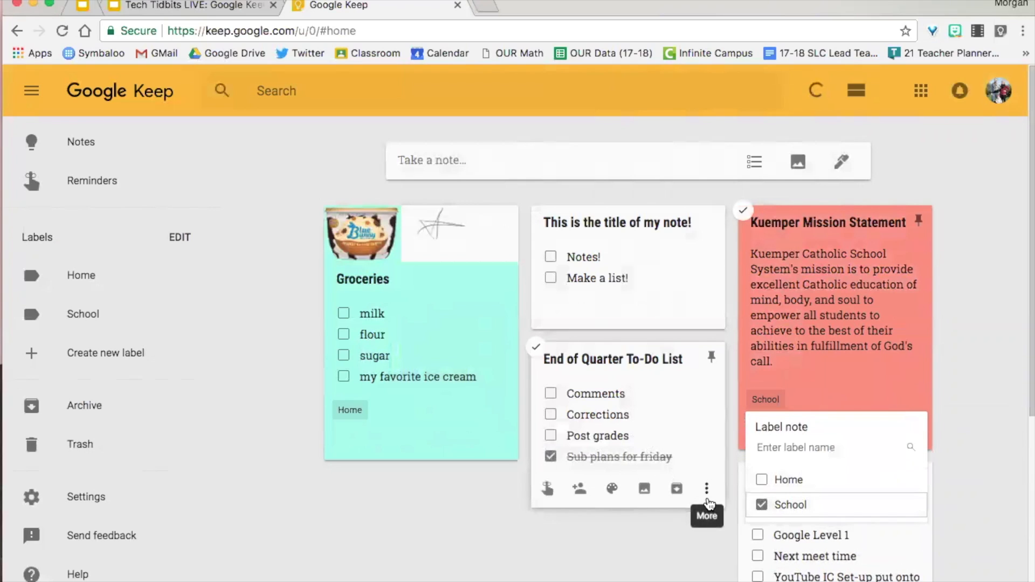
click(707, 497)
click(736, 314)
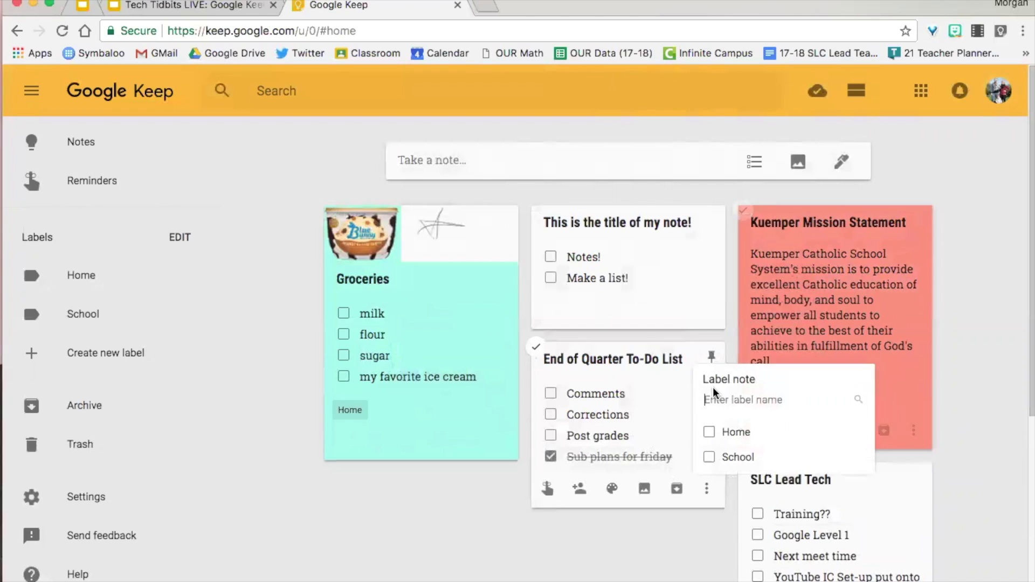
click(708, 457)
click(441, 525)
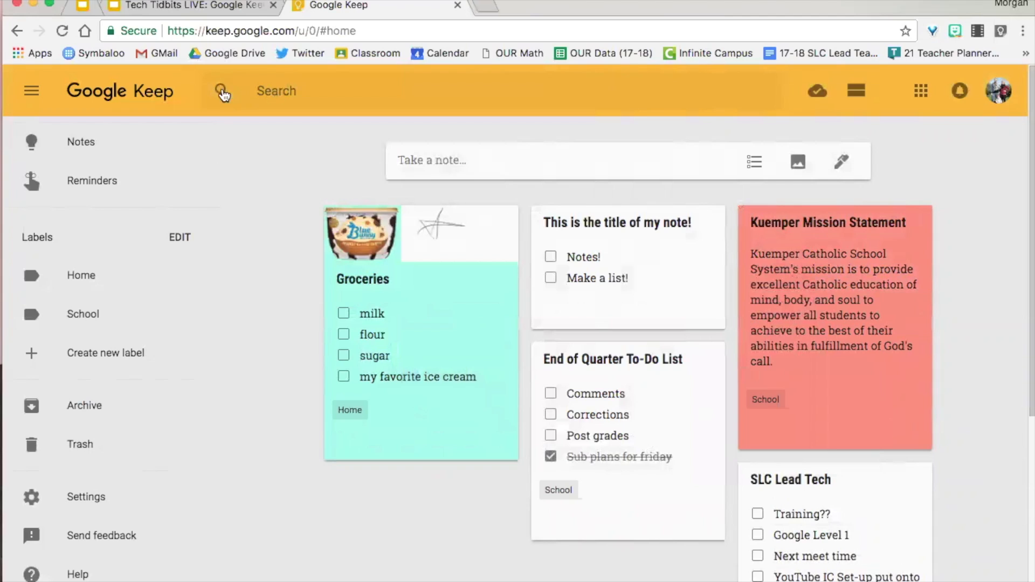
Browse the search categories, filter the notes by the Home label, and return to the full notes list
click(274, 87)
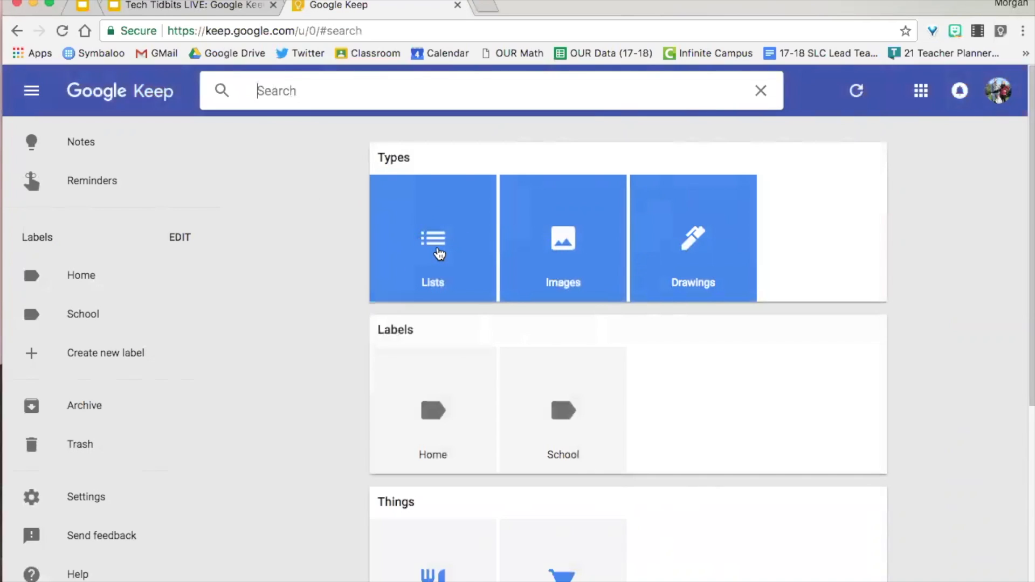
scroll(439, 407, down, 2)
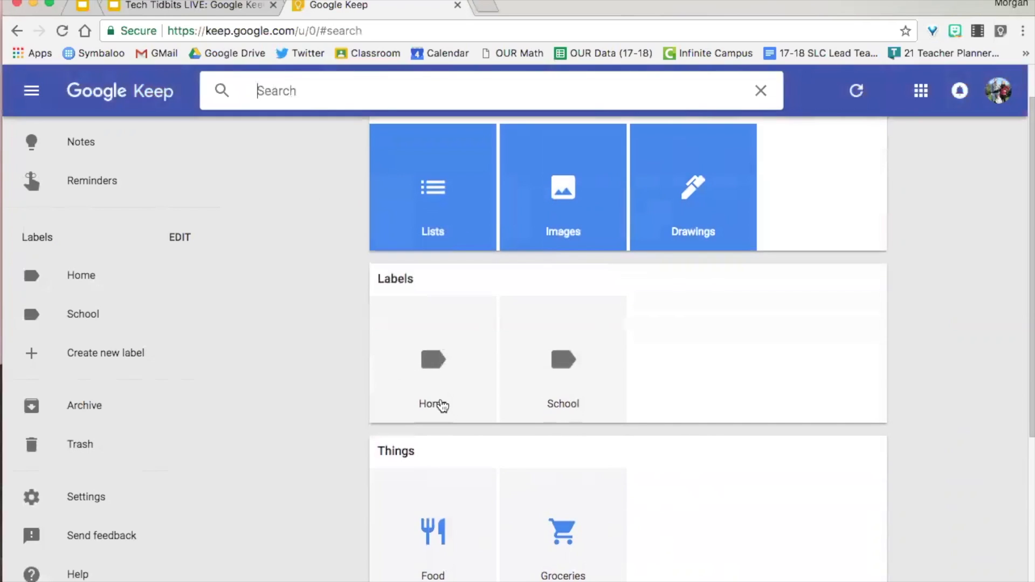
click(467, 341)
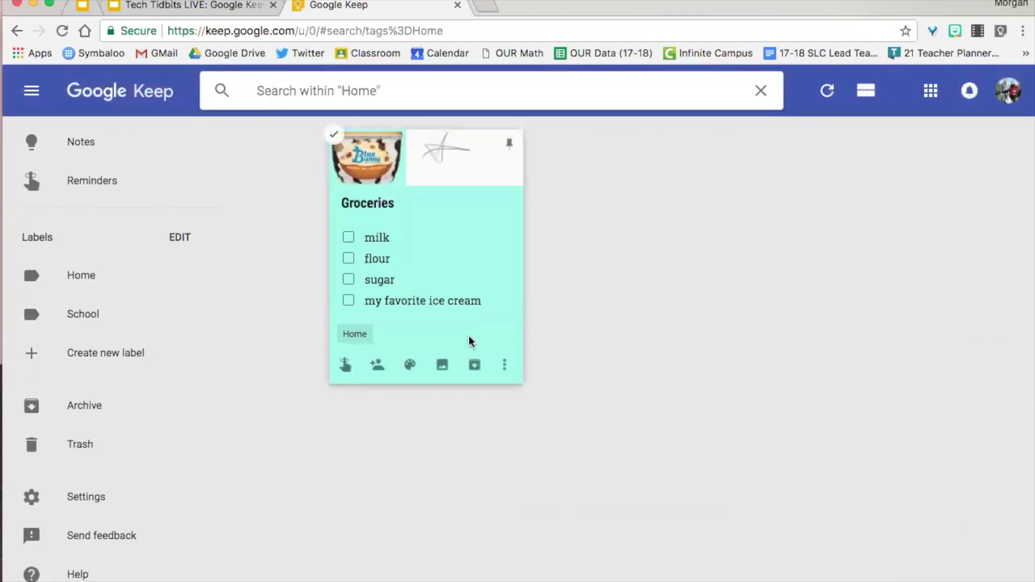
click(760, 92)
click(170, 102)
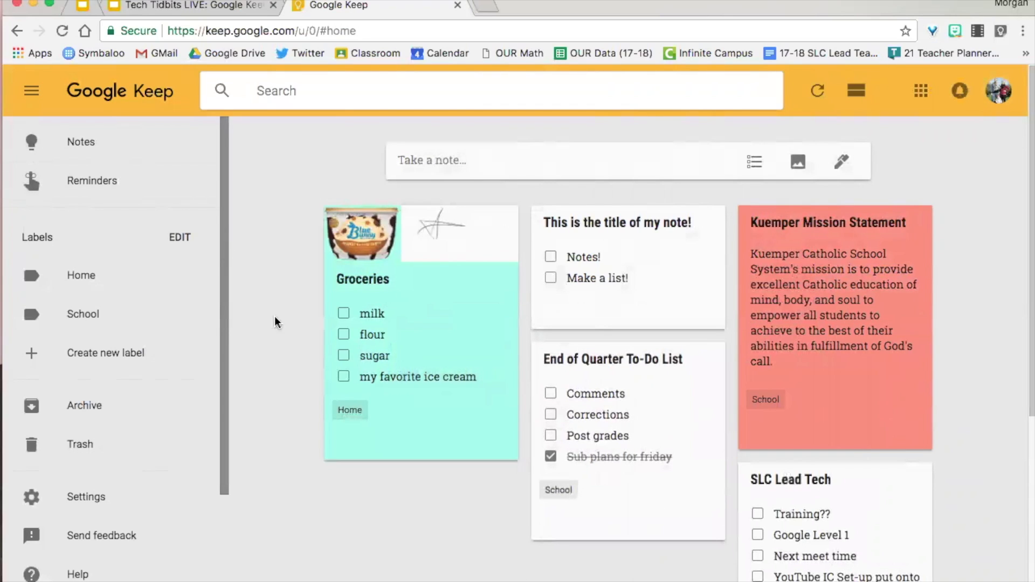
Add a location reminder for St Lawrence Catholic Church to the Groceries note and check its address
mouse_move(340, 450)
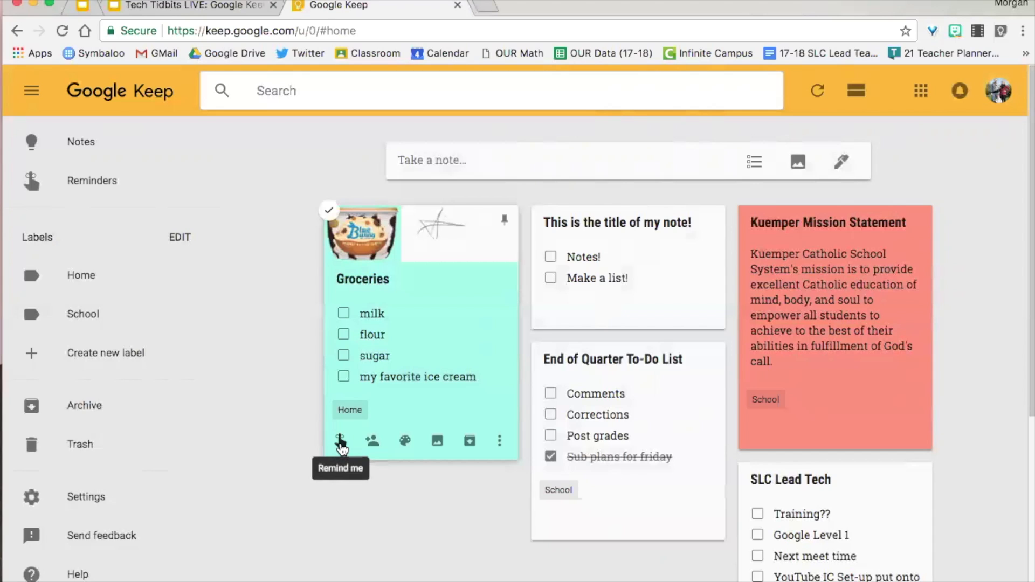
click(340, 444)
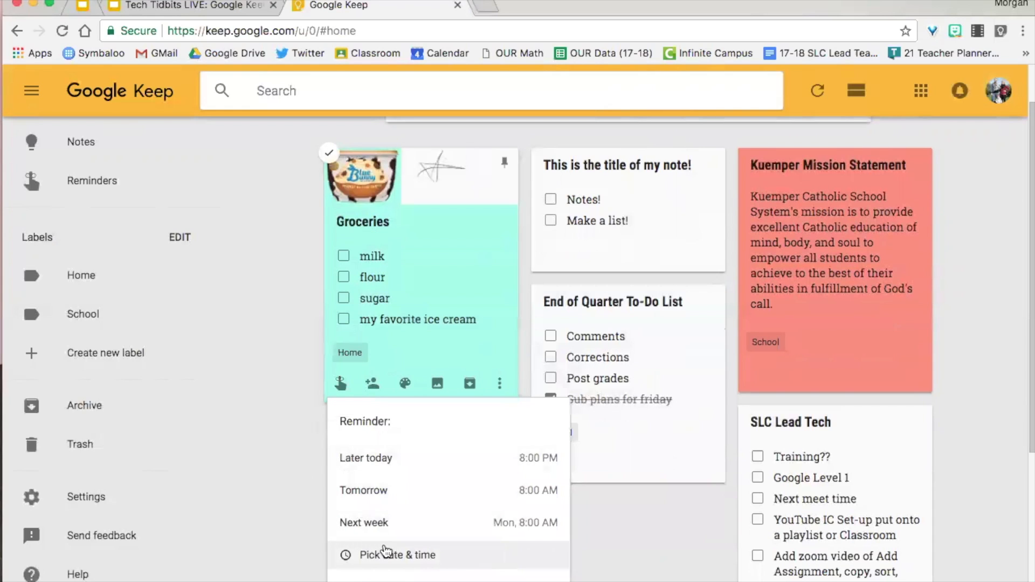
scroll(386, 551, down, 3)
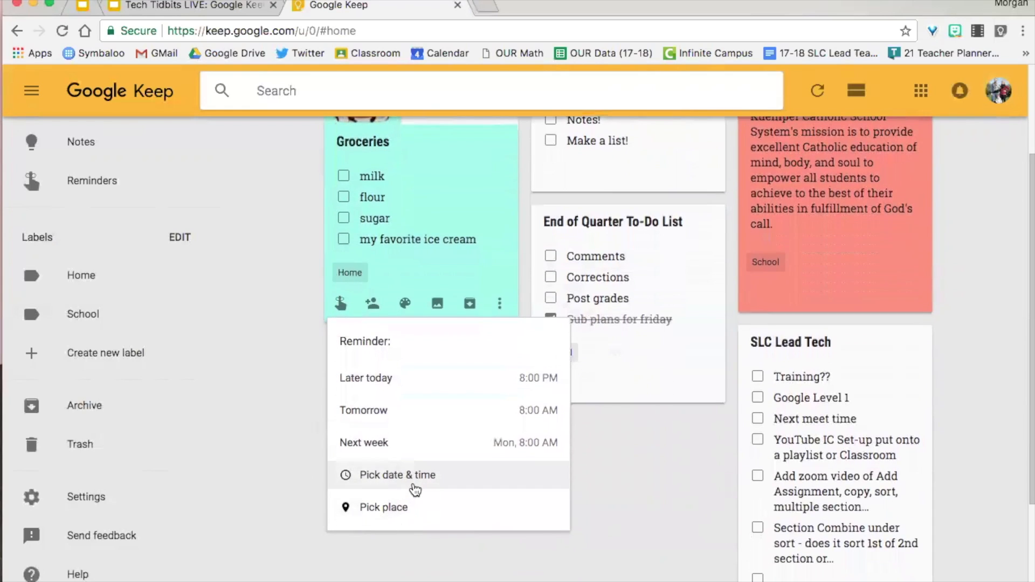
click(459, 477)
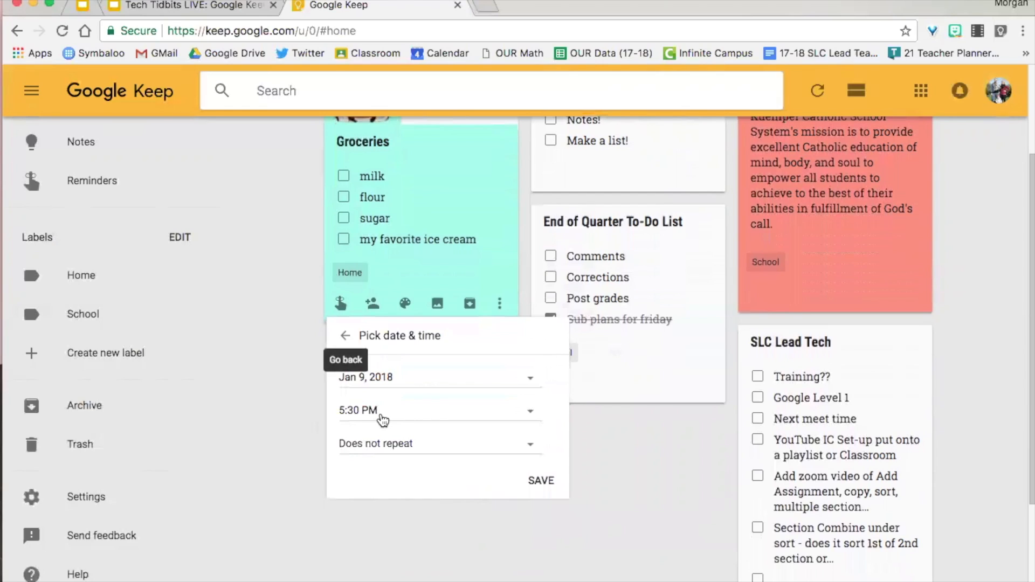
click(348, 338)
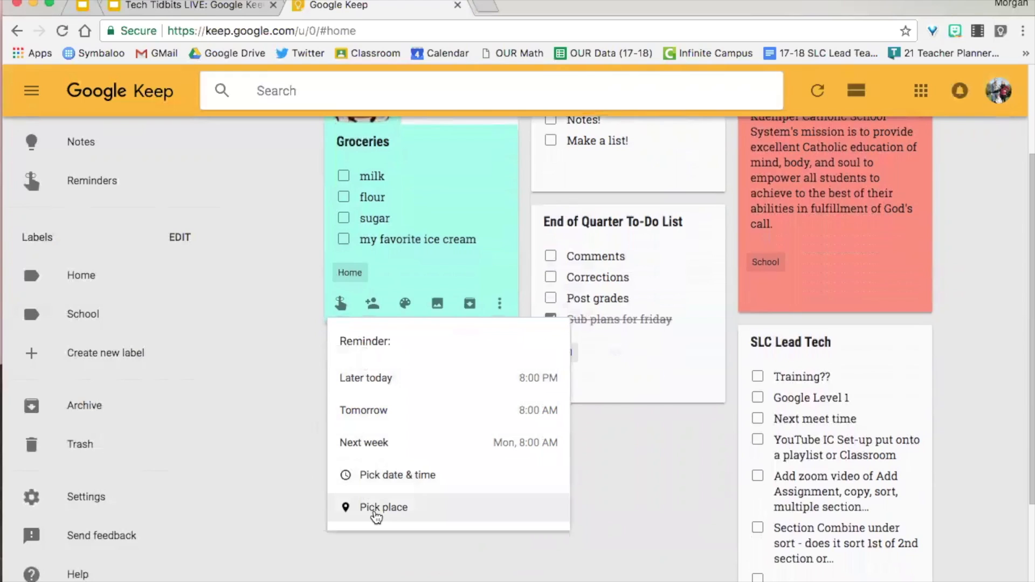
click(402, 516)
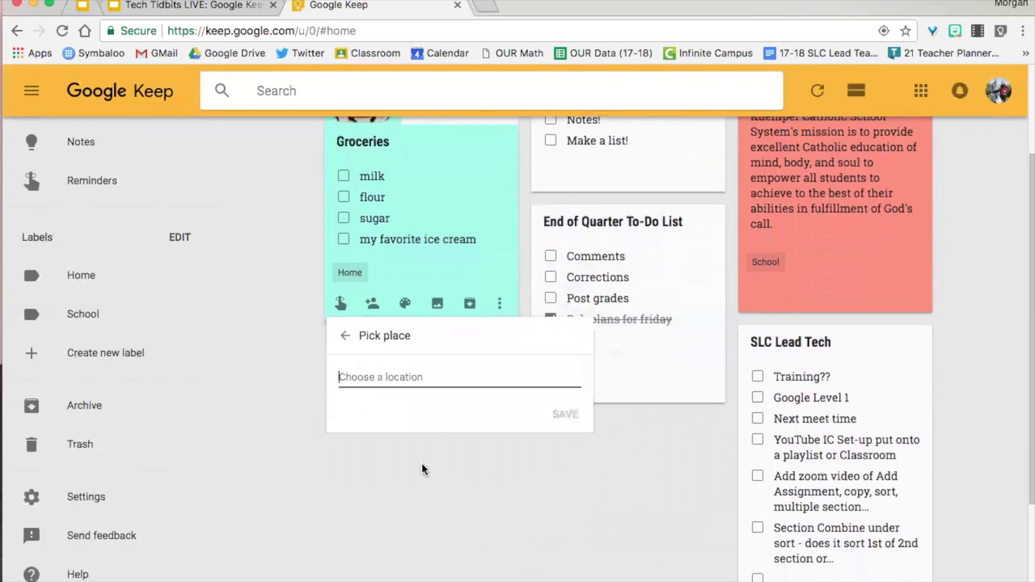
text(st law)
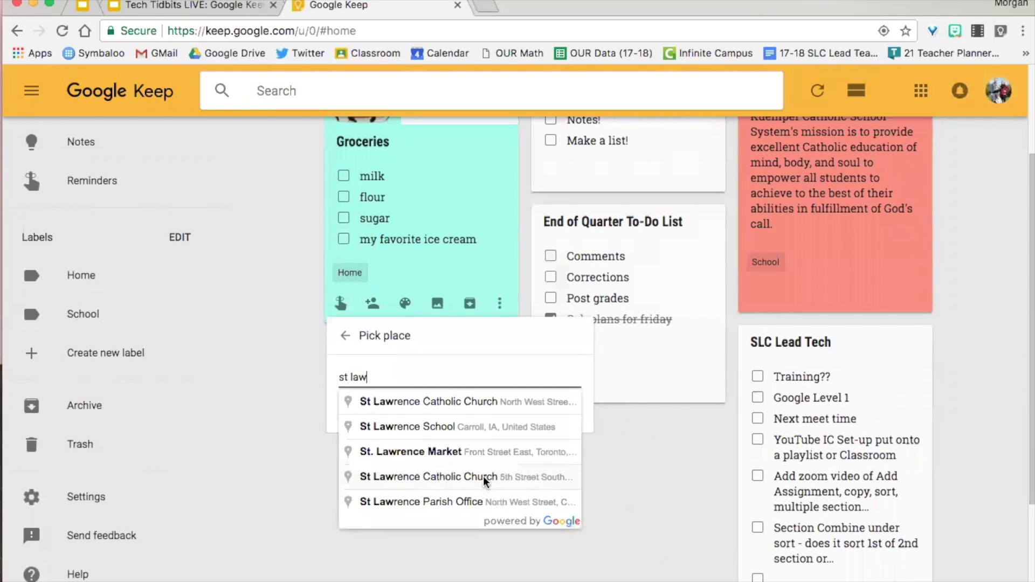
click(512, 405)
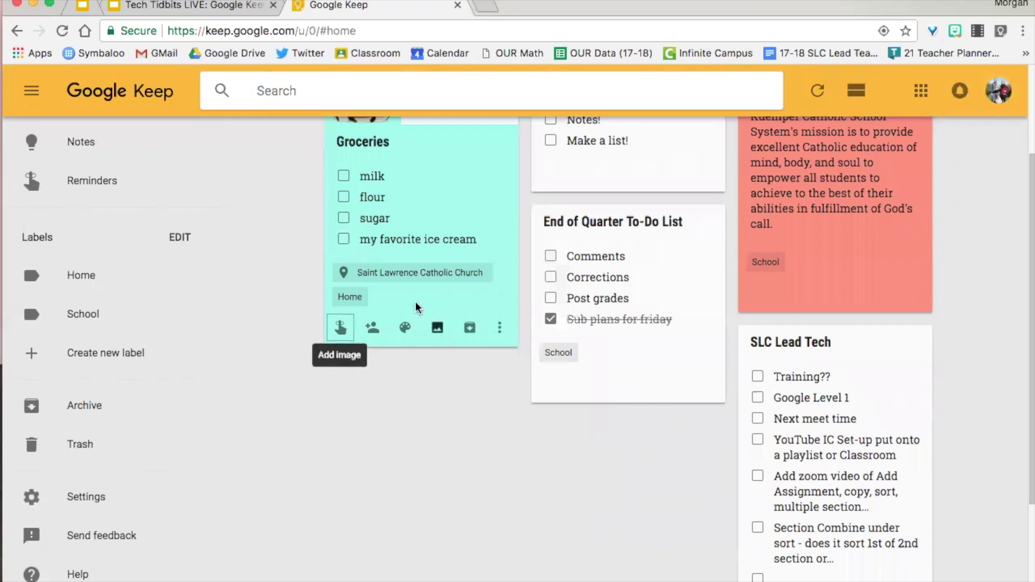
mouse_move(464, 273)
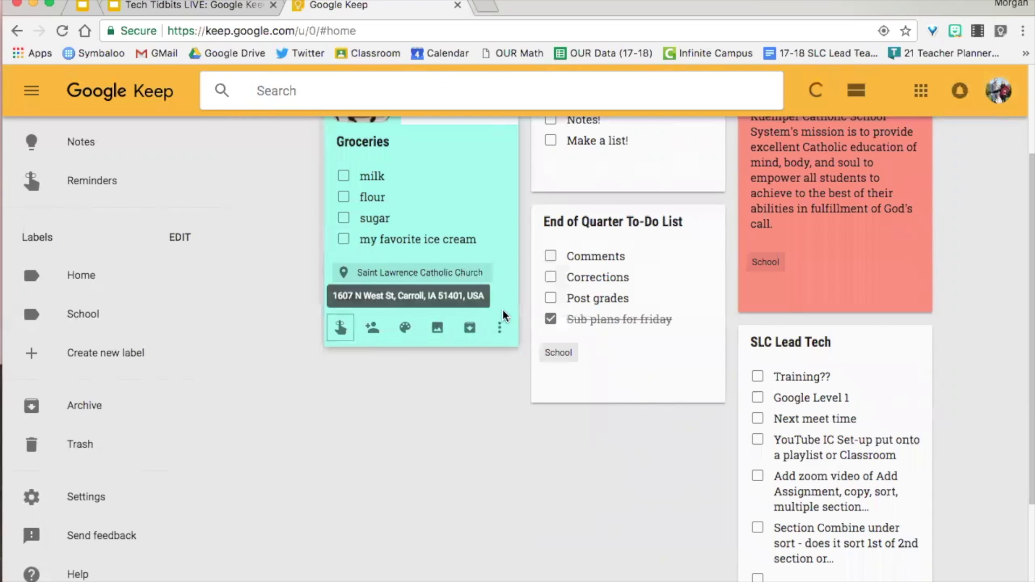
scroll(462, 385, up, 2)
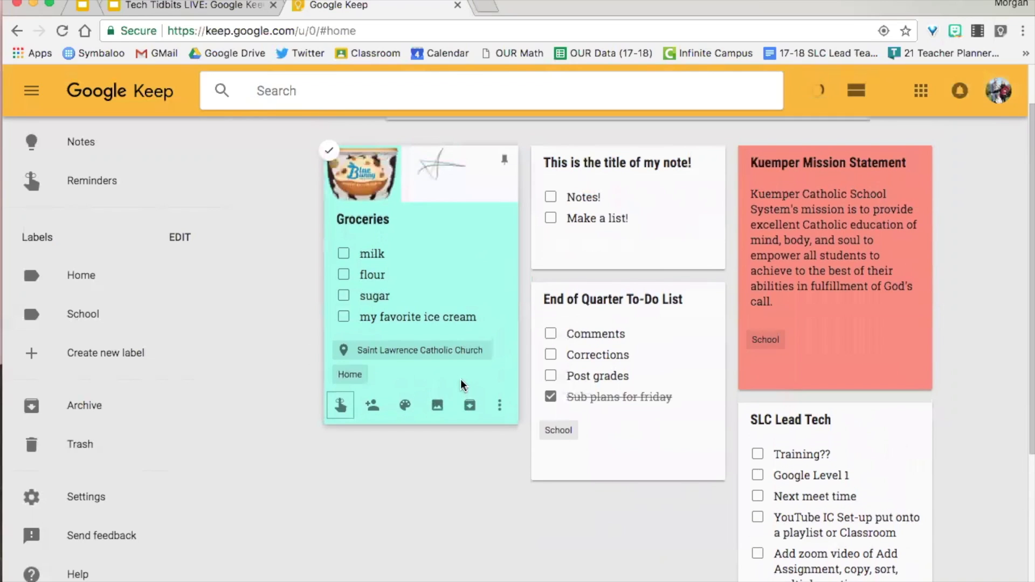
mouse_move(413, 352)
mouse_move(371, 357)
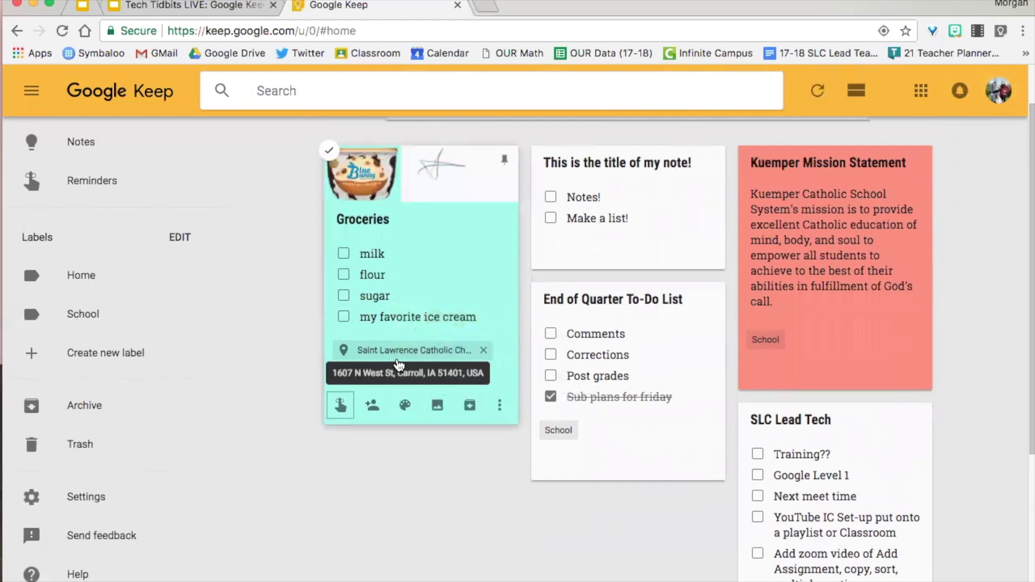
Replace the Groceries note's location reminder with one for the Hy-Vee in Carroll, IA
click(484, 350)
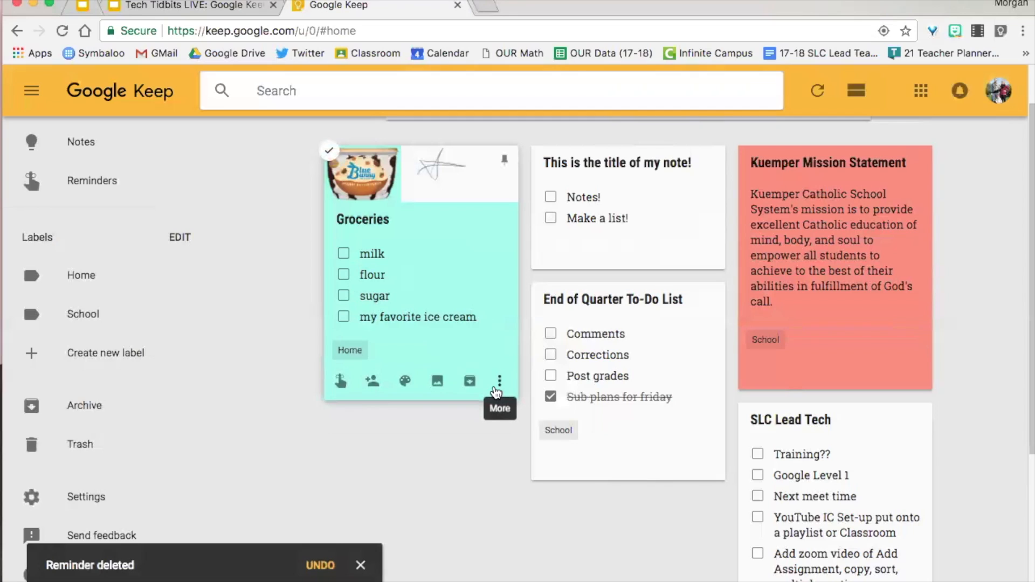
click(344, 383)
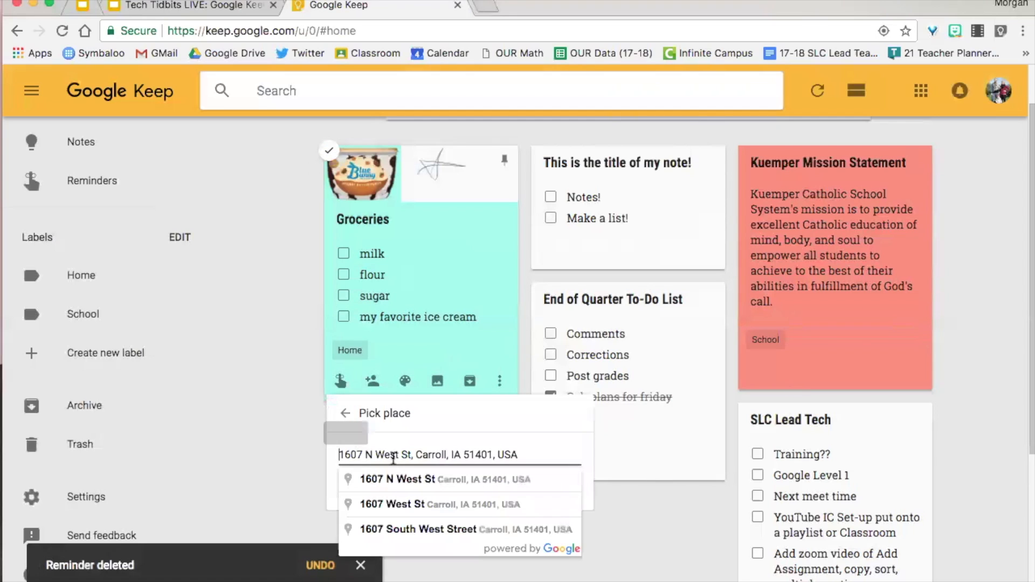
triple_click(450, 457)
text(hyvee)
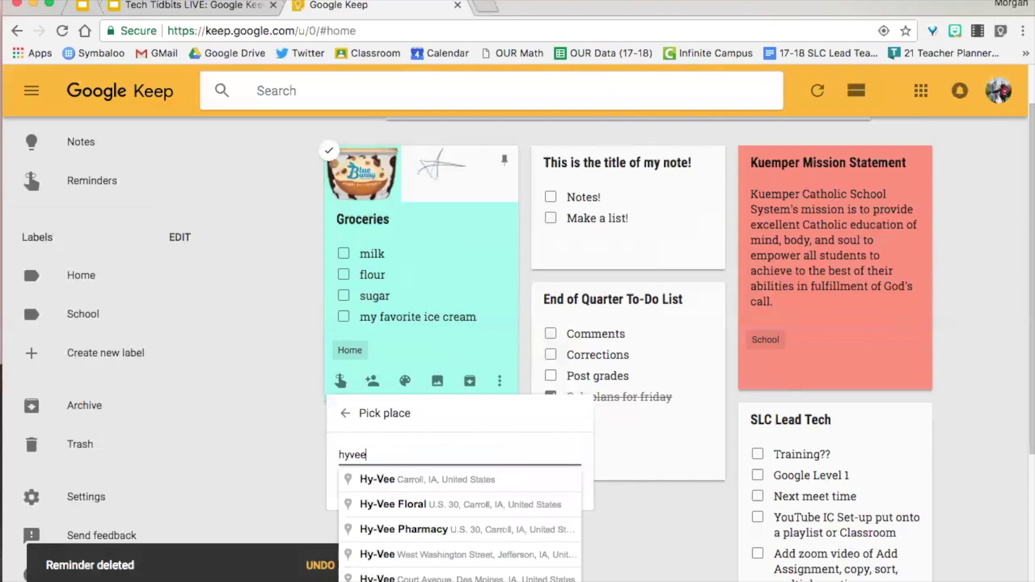
click(473, 477)
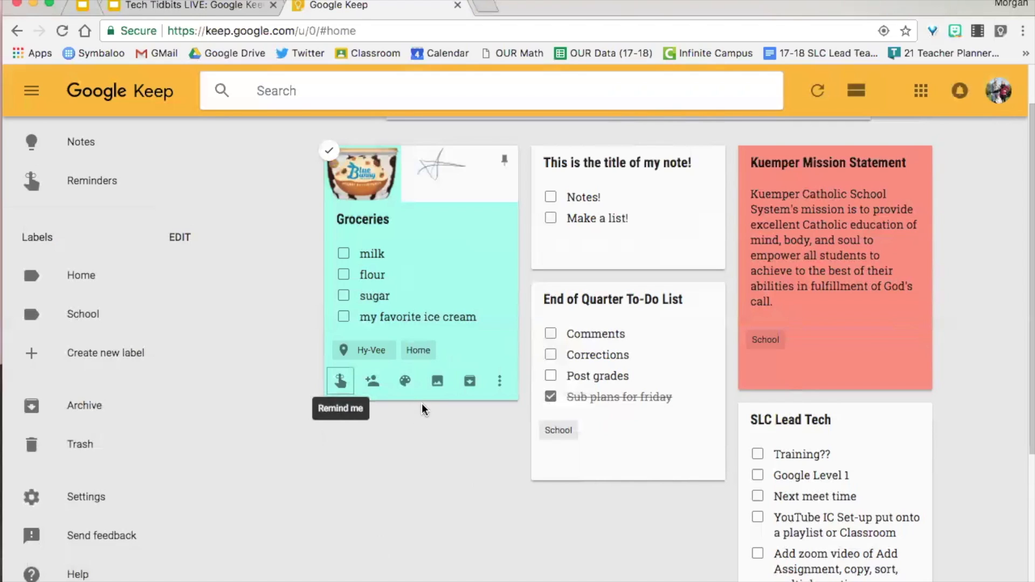
View the Groceries note's collaborator options without adding anyone, close the note, and delete its Hy-Vee reminder
click(372, 384)
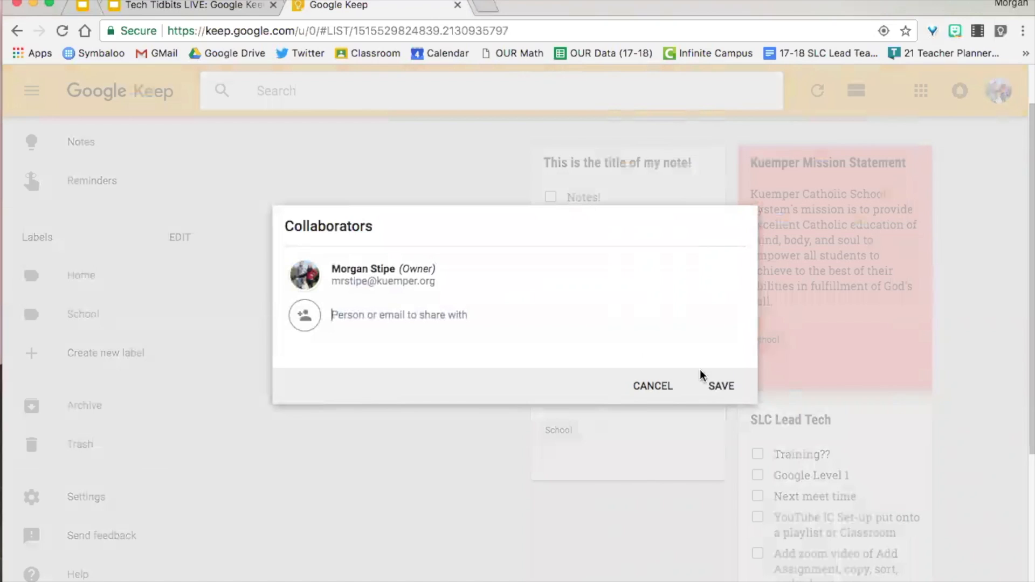
click(661, 390)
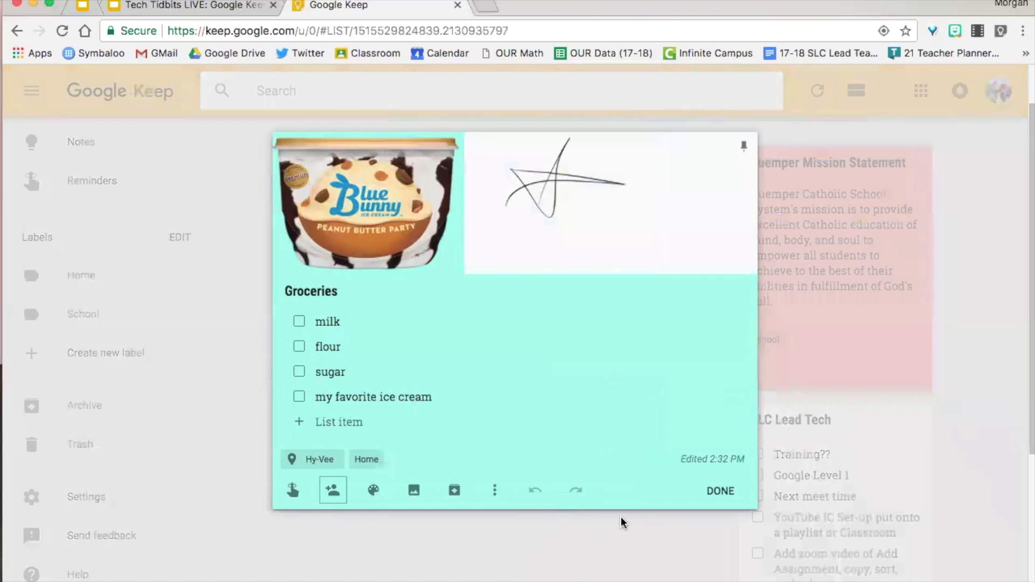
click(721, 492)
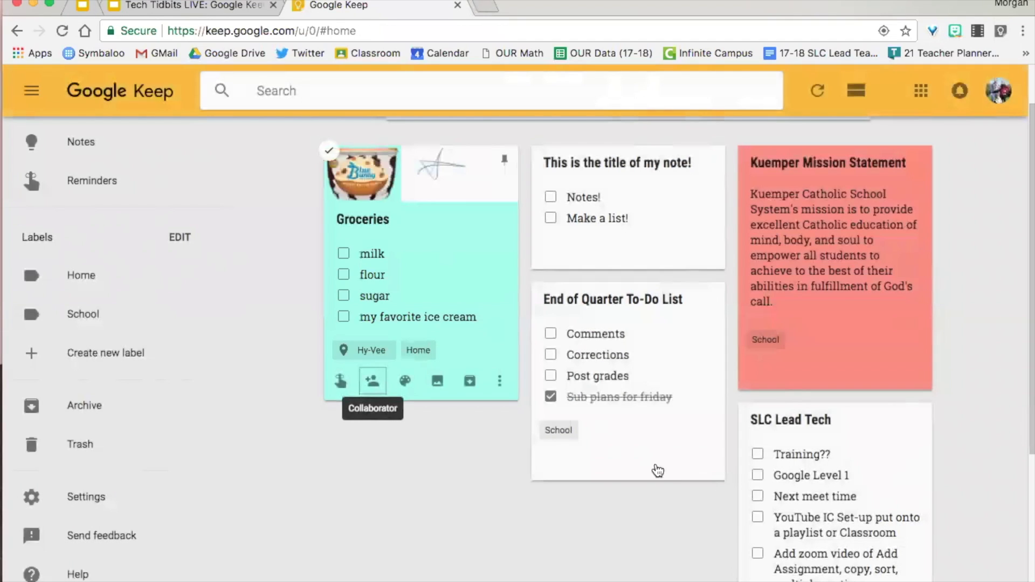
click(386, 353)
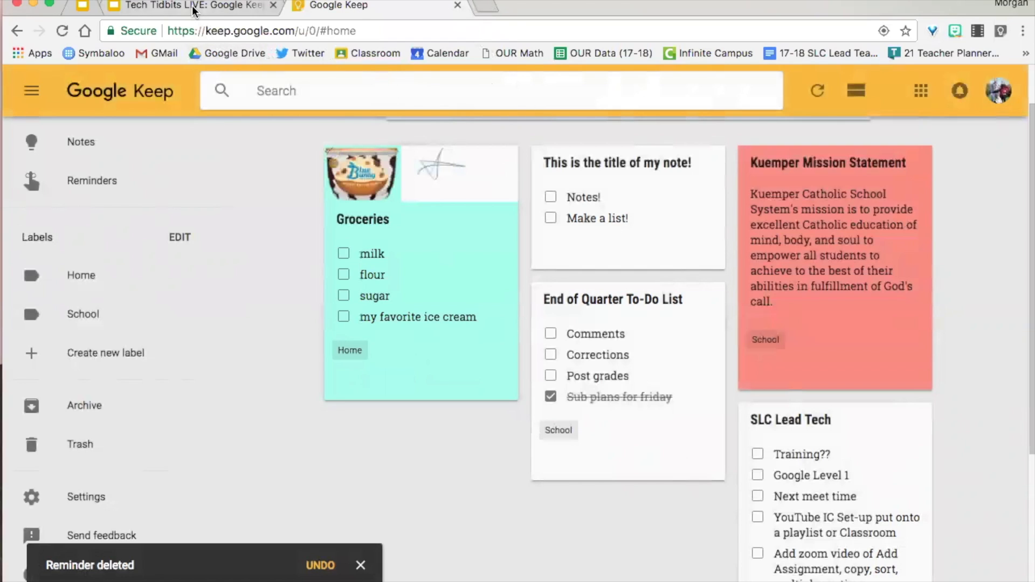
Switch to Google Drive in place of the Tech Tidbits presentation and create a new blank Google Docs document
click(158, 7)
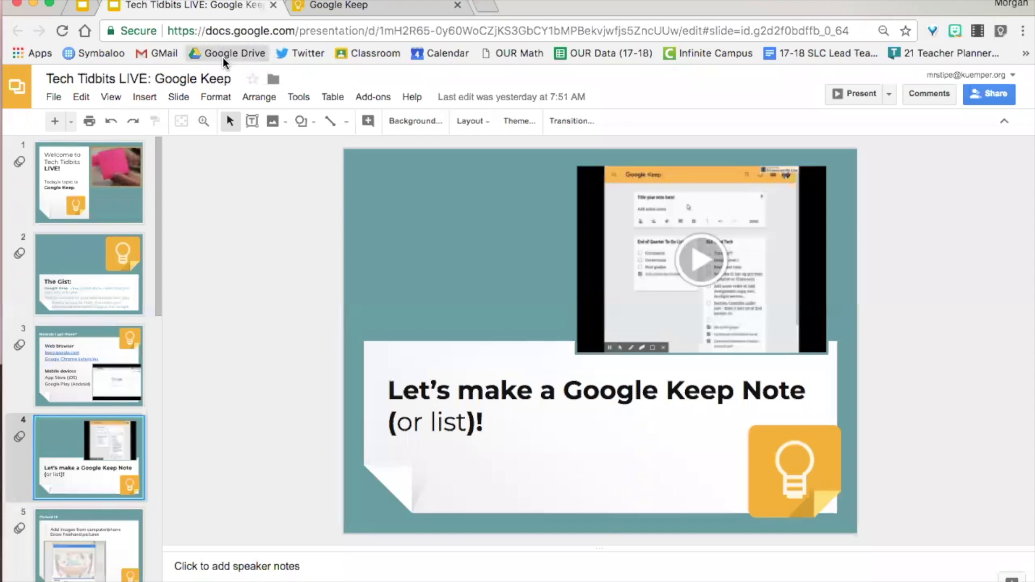
click(223, 57)
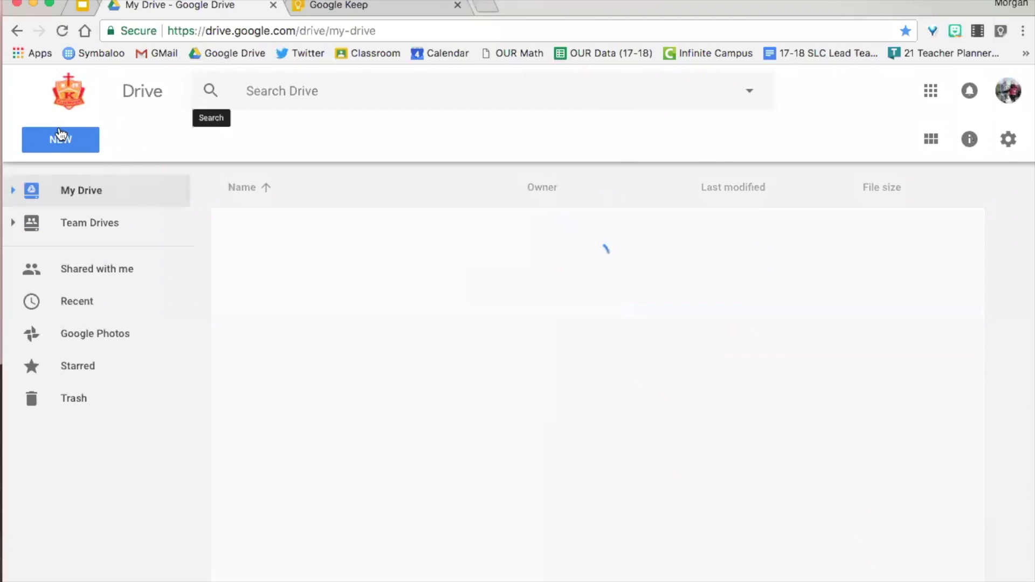
click(60, 135)
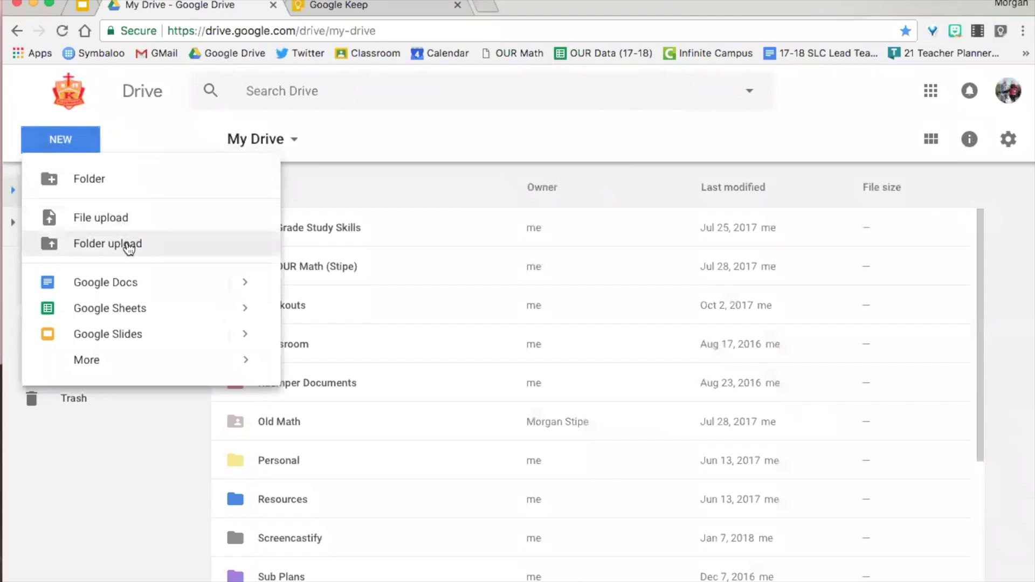
click(134, 289)
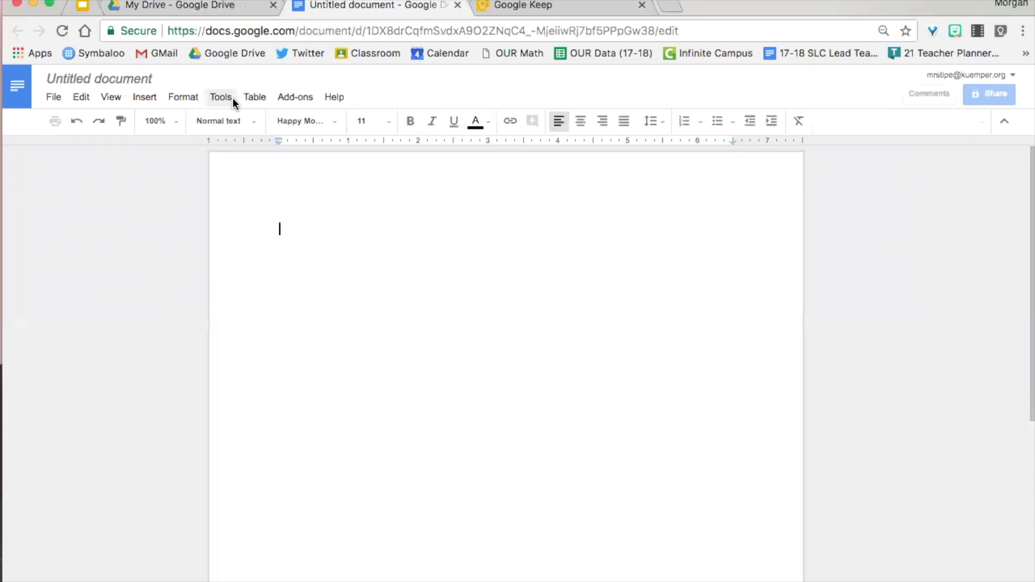
Show the Keep notepad beside the untitled document
click(232, 98)
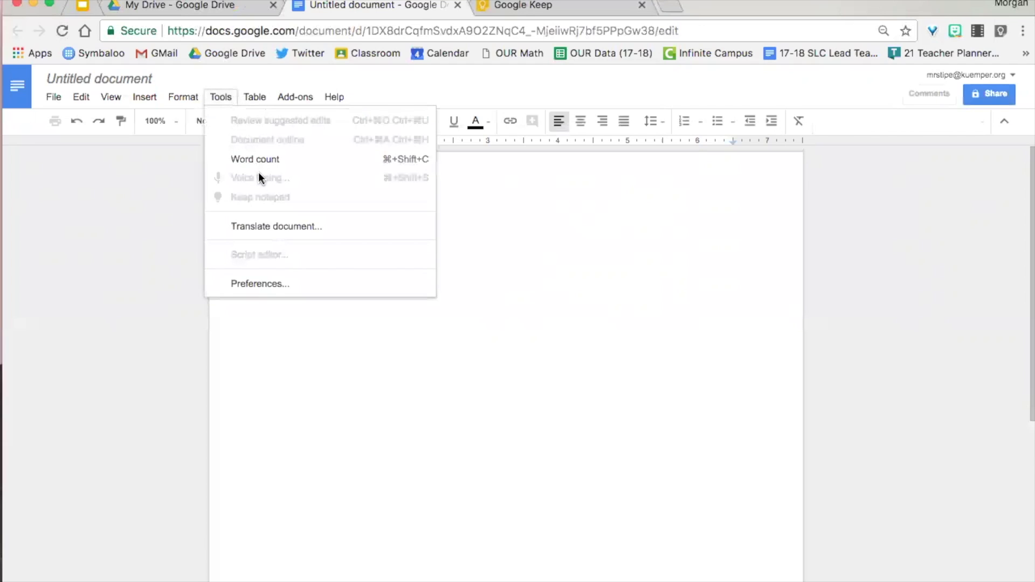
click(221, 97)
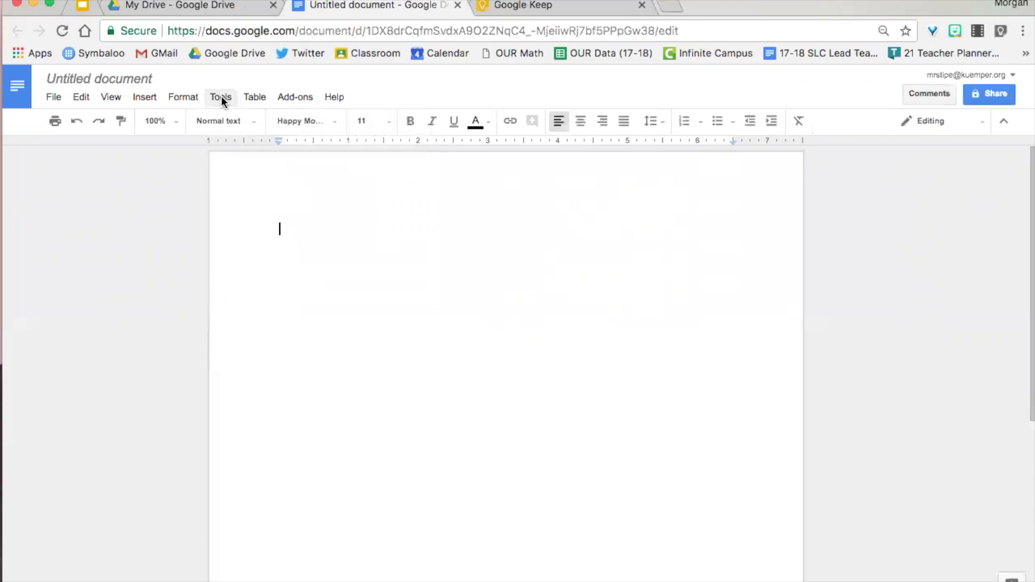
click(221, 97)
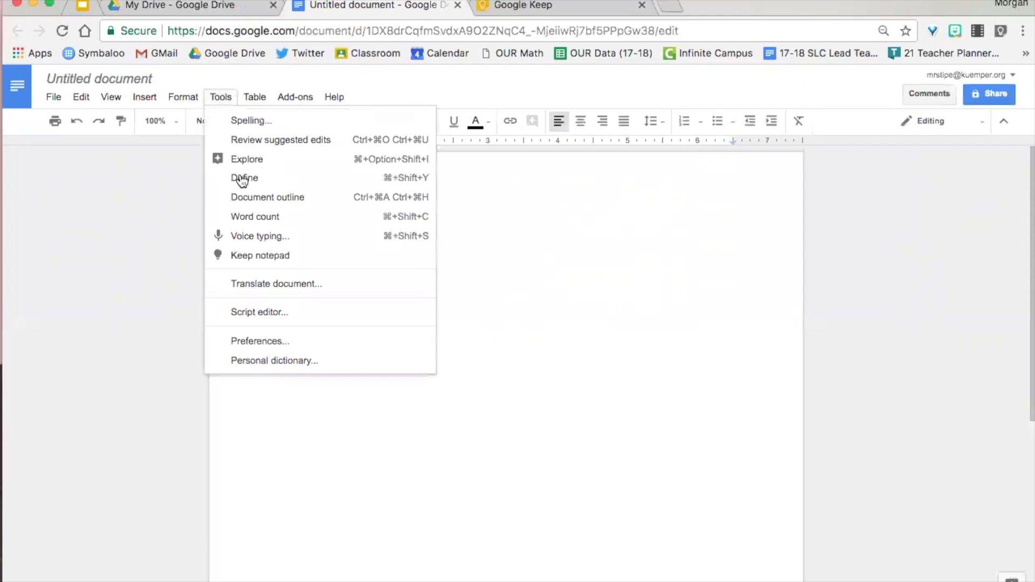
click(308, 261)
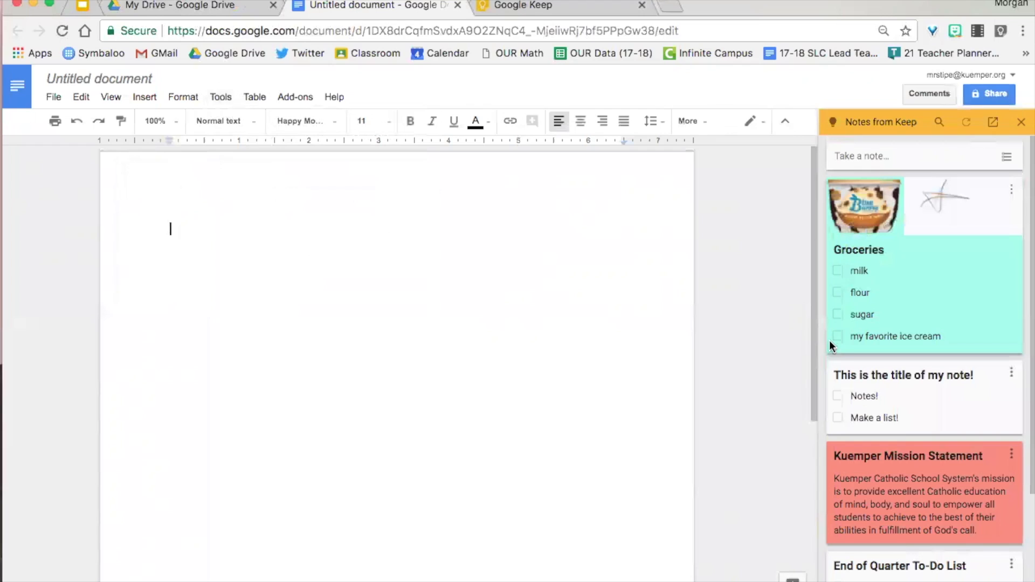
Insert the Kuemper Mission Statement note from Keep into the document, and the Groceries note with its images and list below it
drag(856, 489, 397, 308)
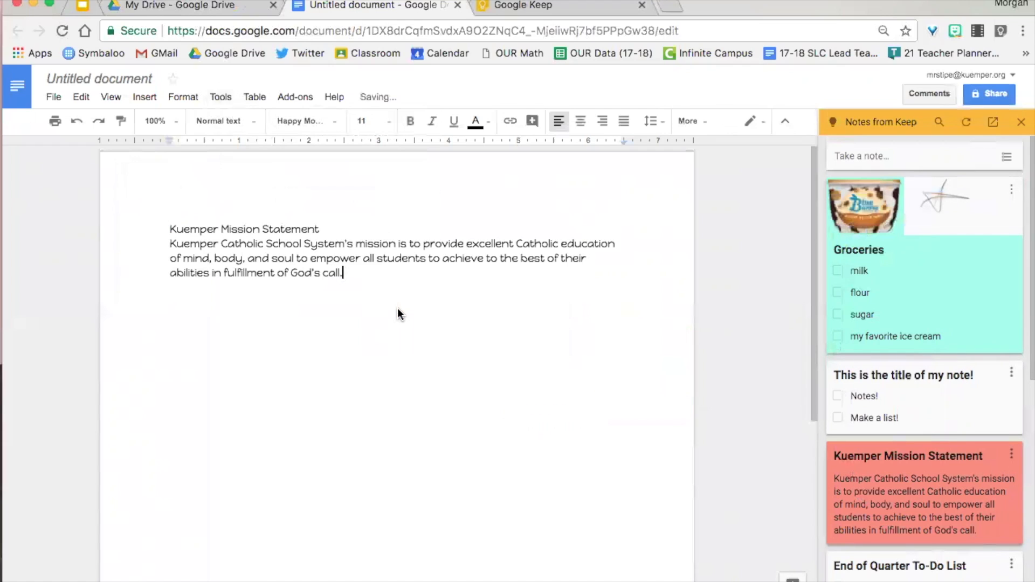
key(Return)
drag(901, 279, 548, 345)
scroll(548, 349, up, 5)
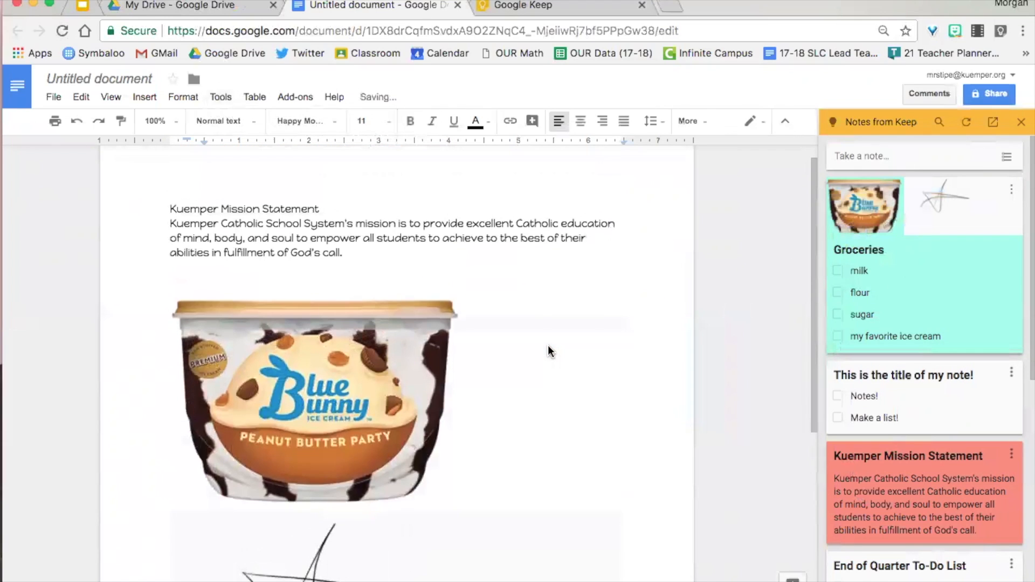
scroll(548, 348, down, 5)
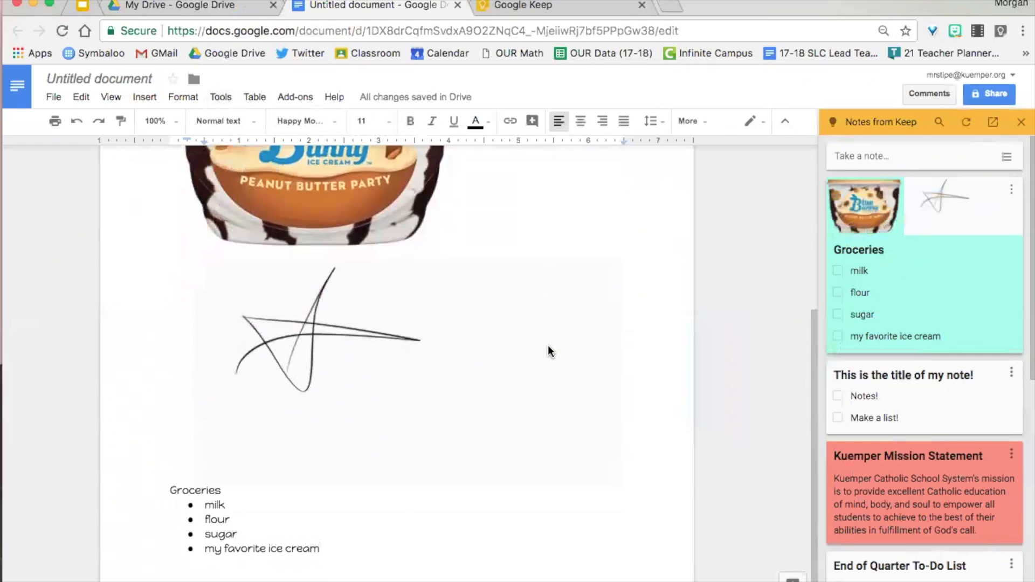
scroll(548, 349, up, 5)
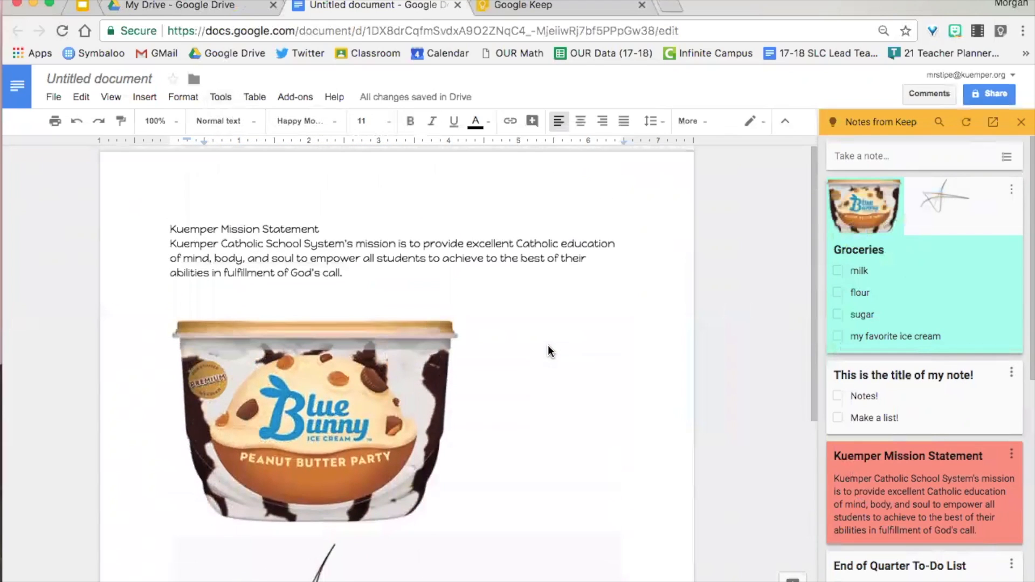
scroll(548, 350, down, 5)
scroll(547, 351, up, 5)
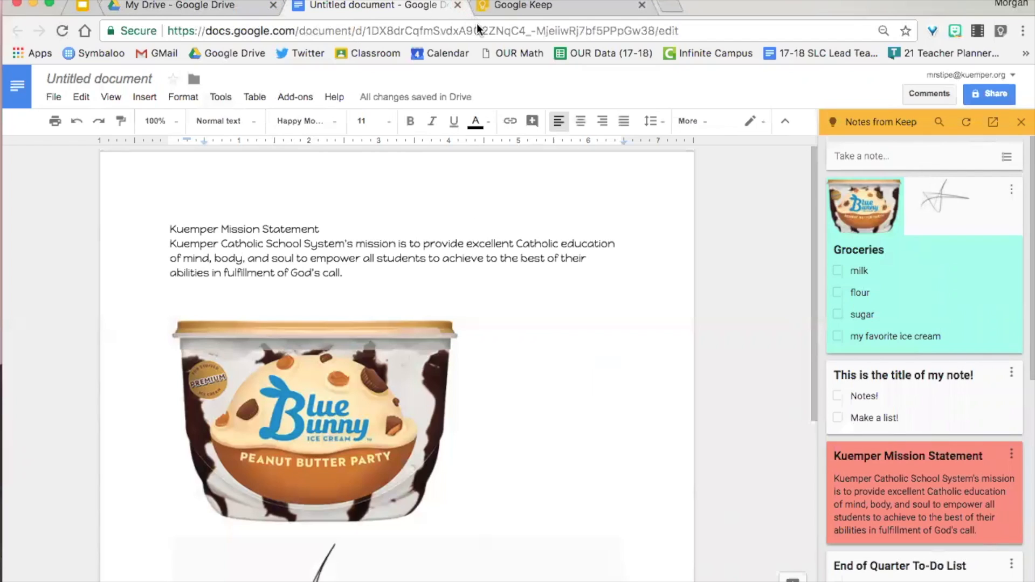
Search the web for "google keep extension" in place of My Drive and view the Google Keep Chrome Extension's Chrome Web Store page
click(212, 6)
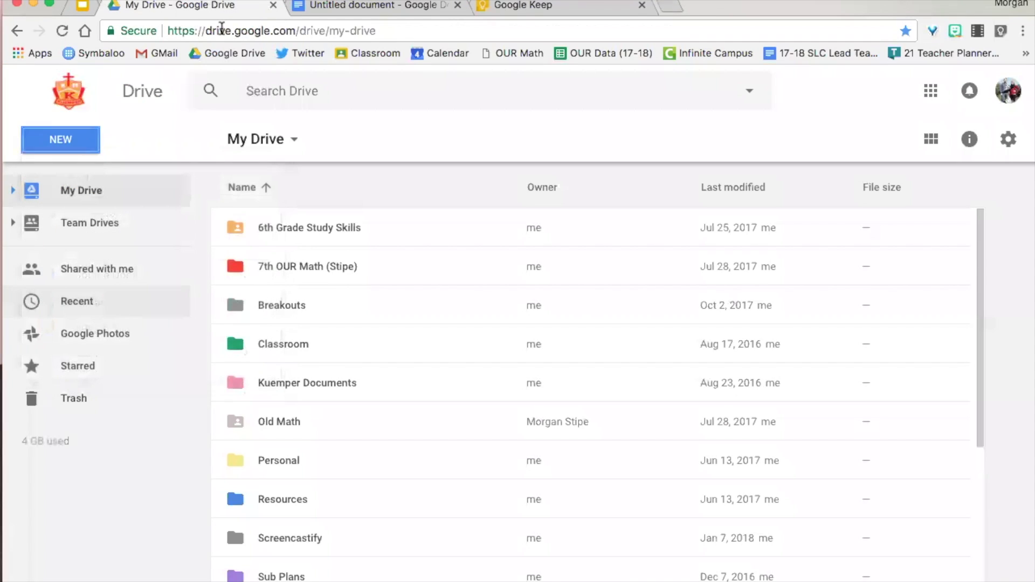
click(224, 33)
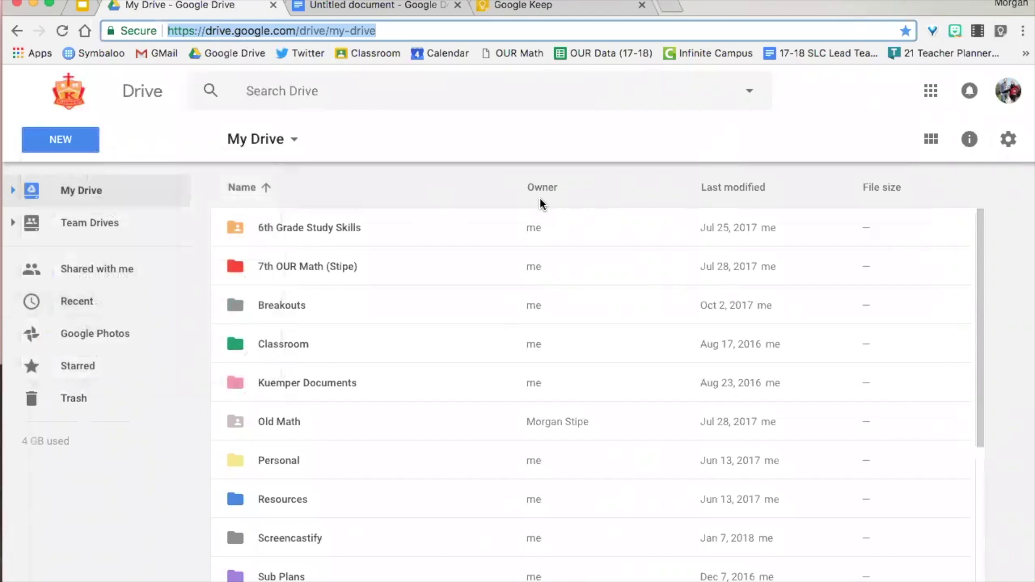
text(google keep )
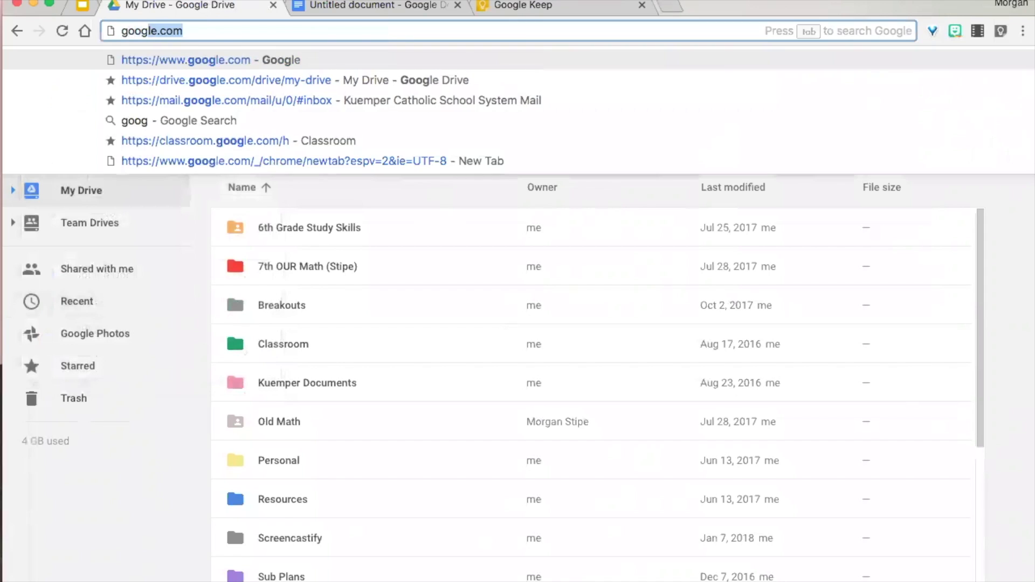
text(ex)
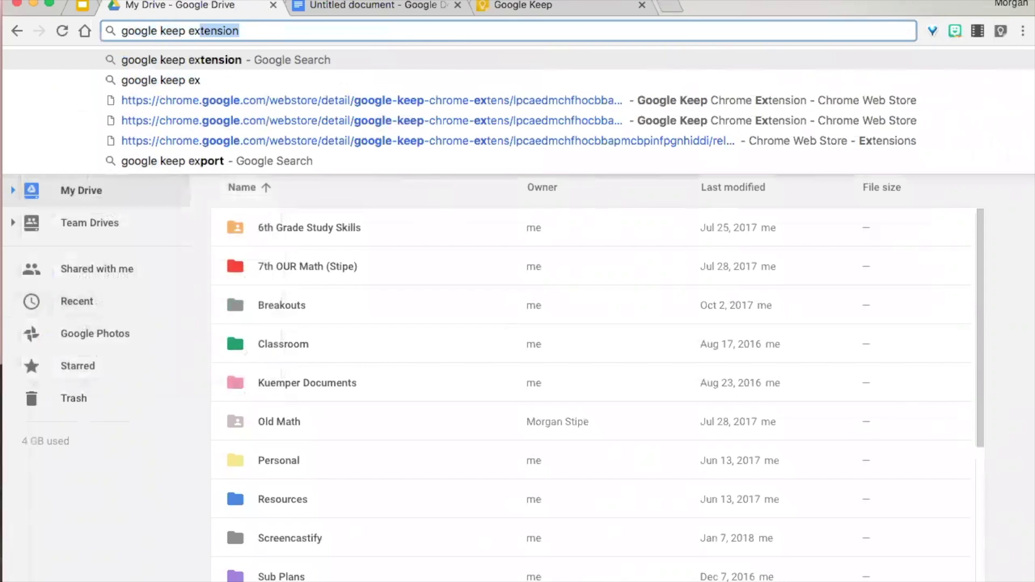
key(Return)
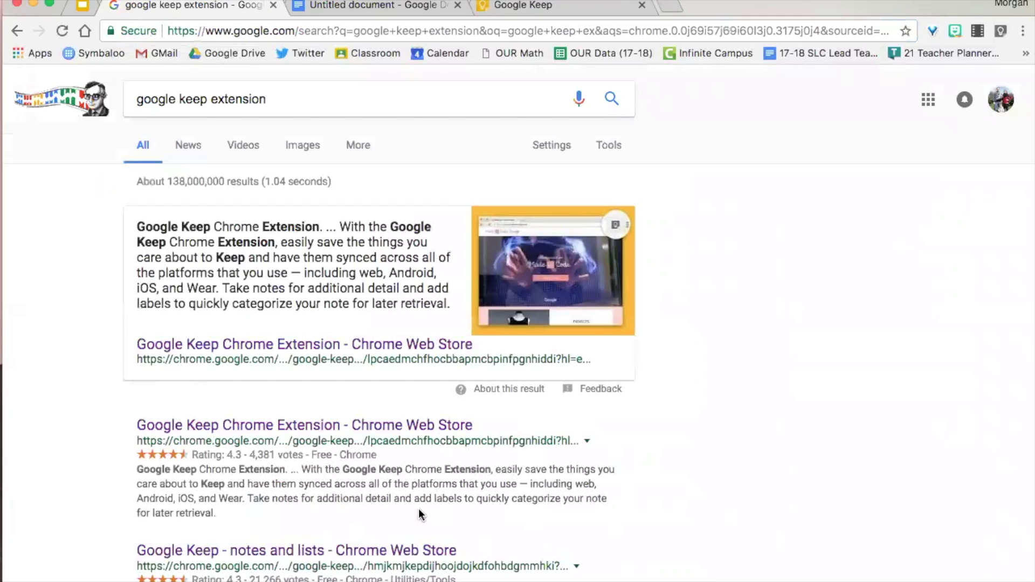
click(246, 427)
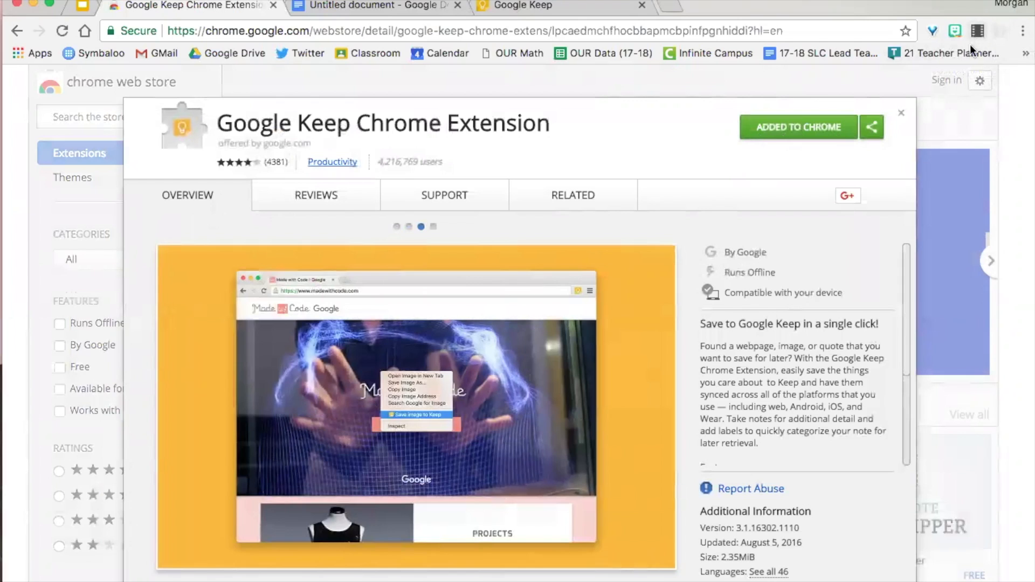
click(902, 111)
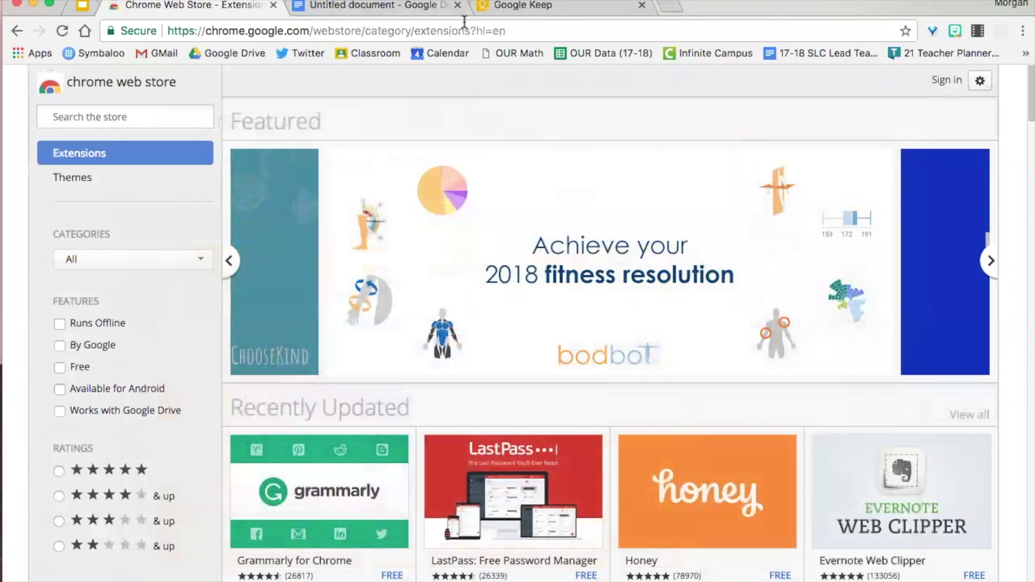
Open the kuemper.org website in place of the Chrome Web Store
click(238, 33)
text(kuemper.org)
key(Return)
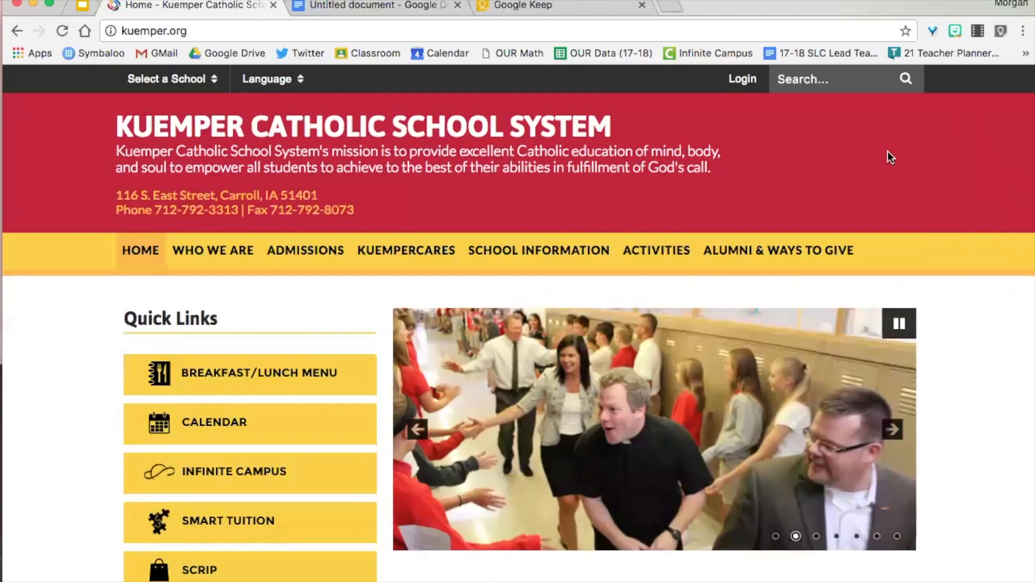
Save the kuemper.org page to Keep with the title "Site for Class" and the note text "Check this out!"
click(998, 32)
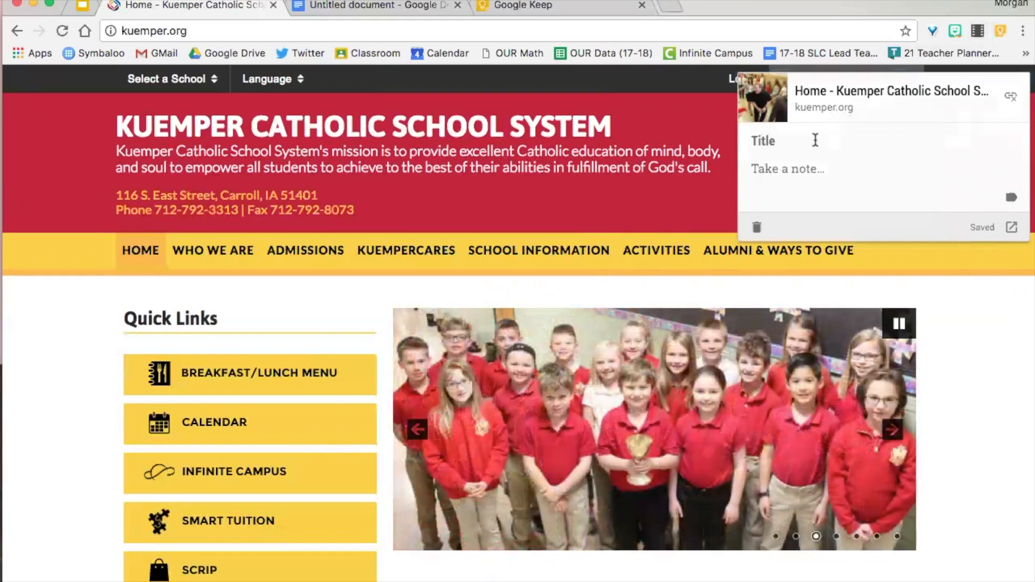
text(Site for Class)
key(Return)
text(Check this out!)
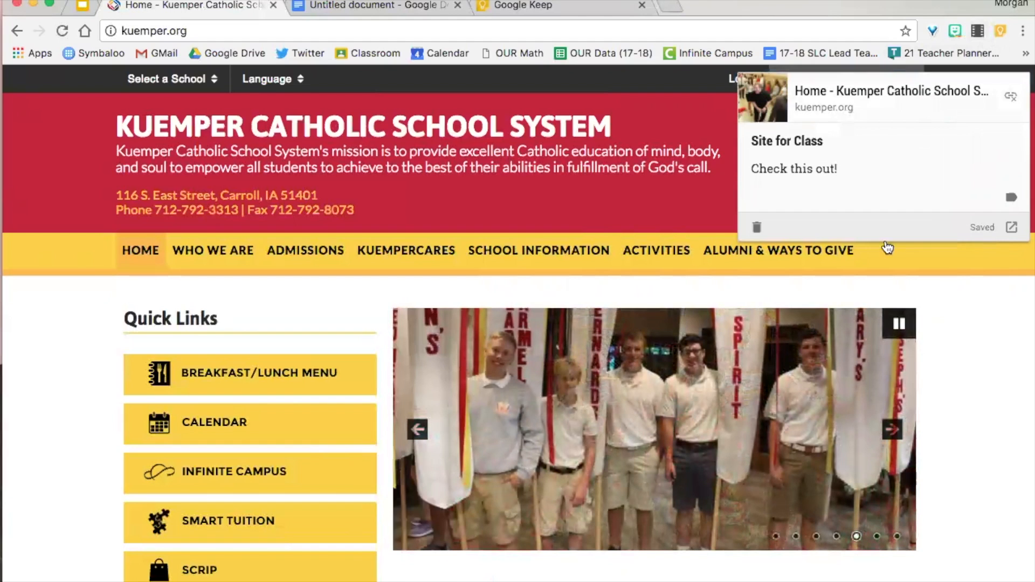
Check the Google Keep notes for the saved "Site for Class" note, going back once to the kuemper.org page
click(254, 31)
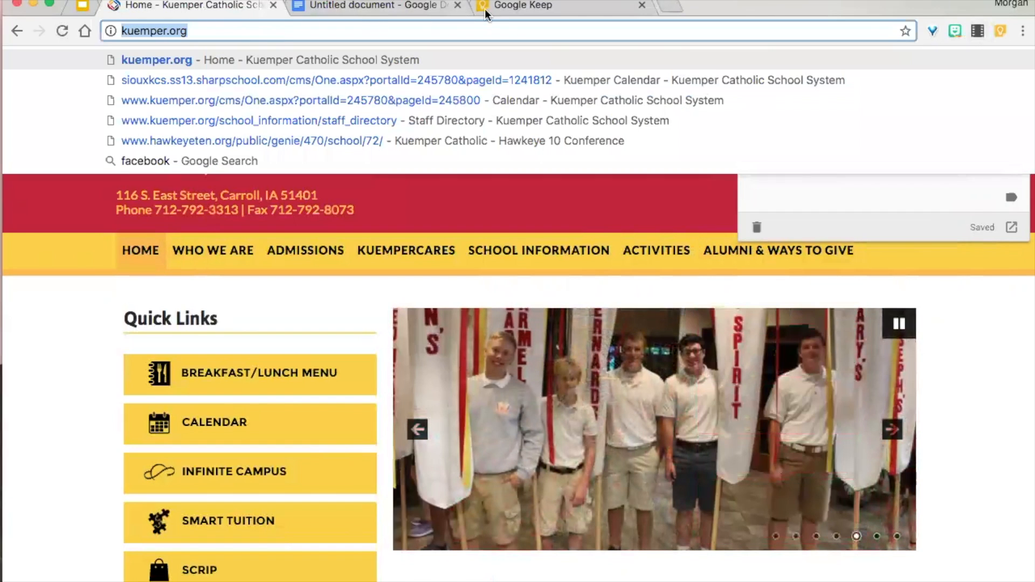
click(628, 10)
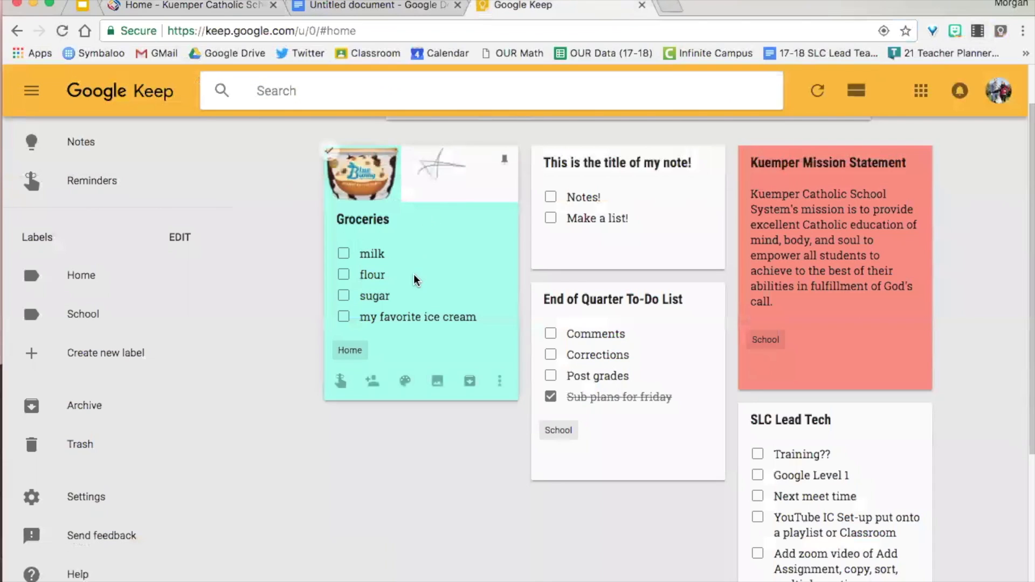
click(233, 10)
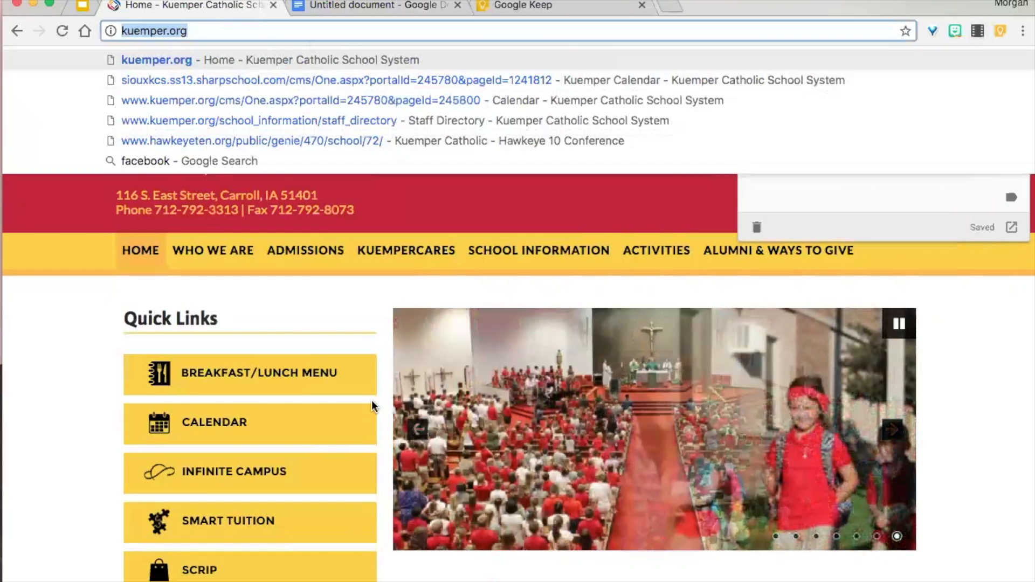
click(40, 332)
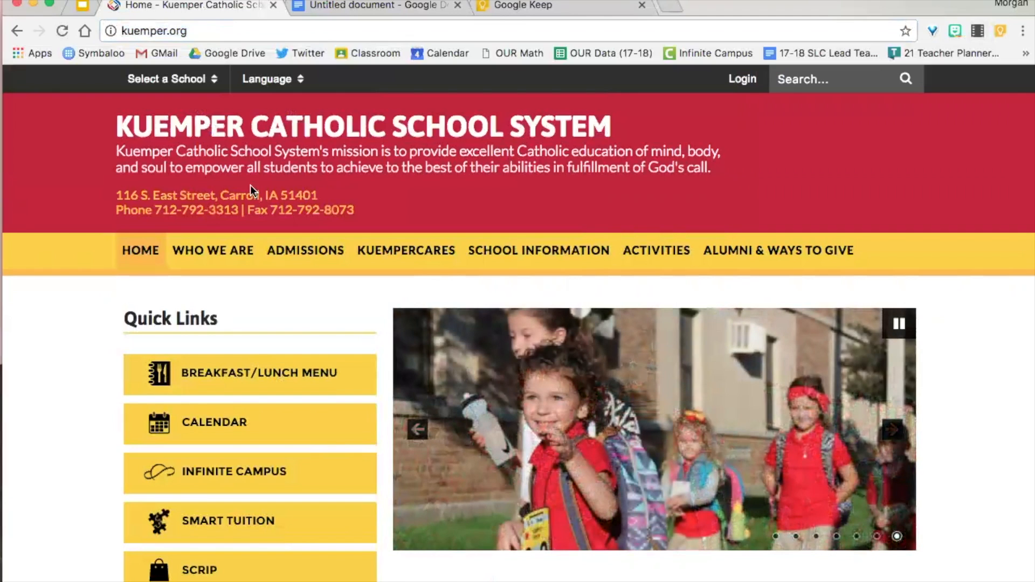
click(499, 12)
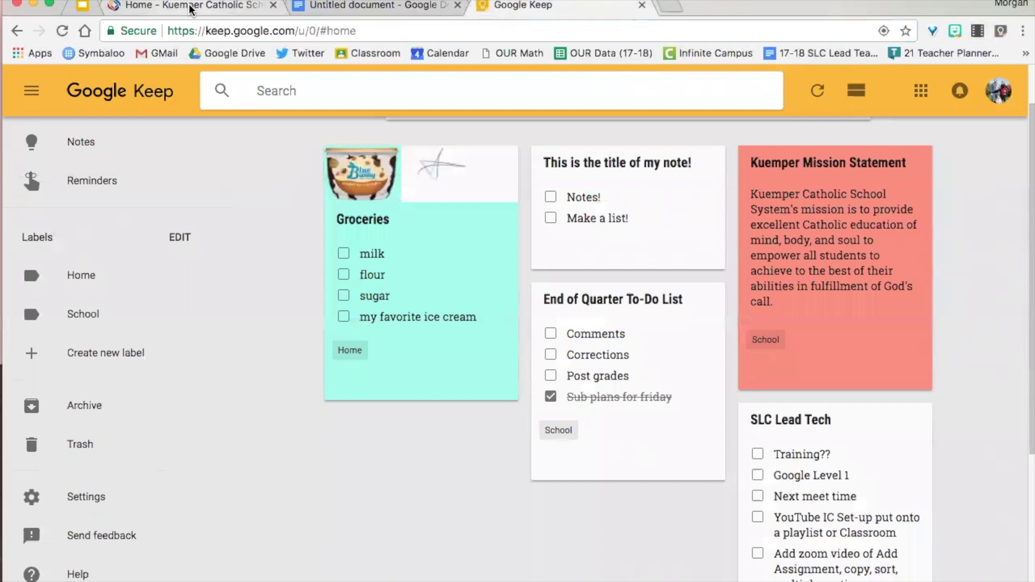